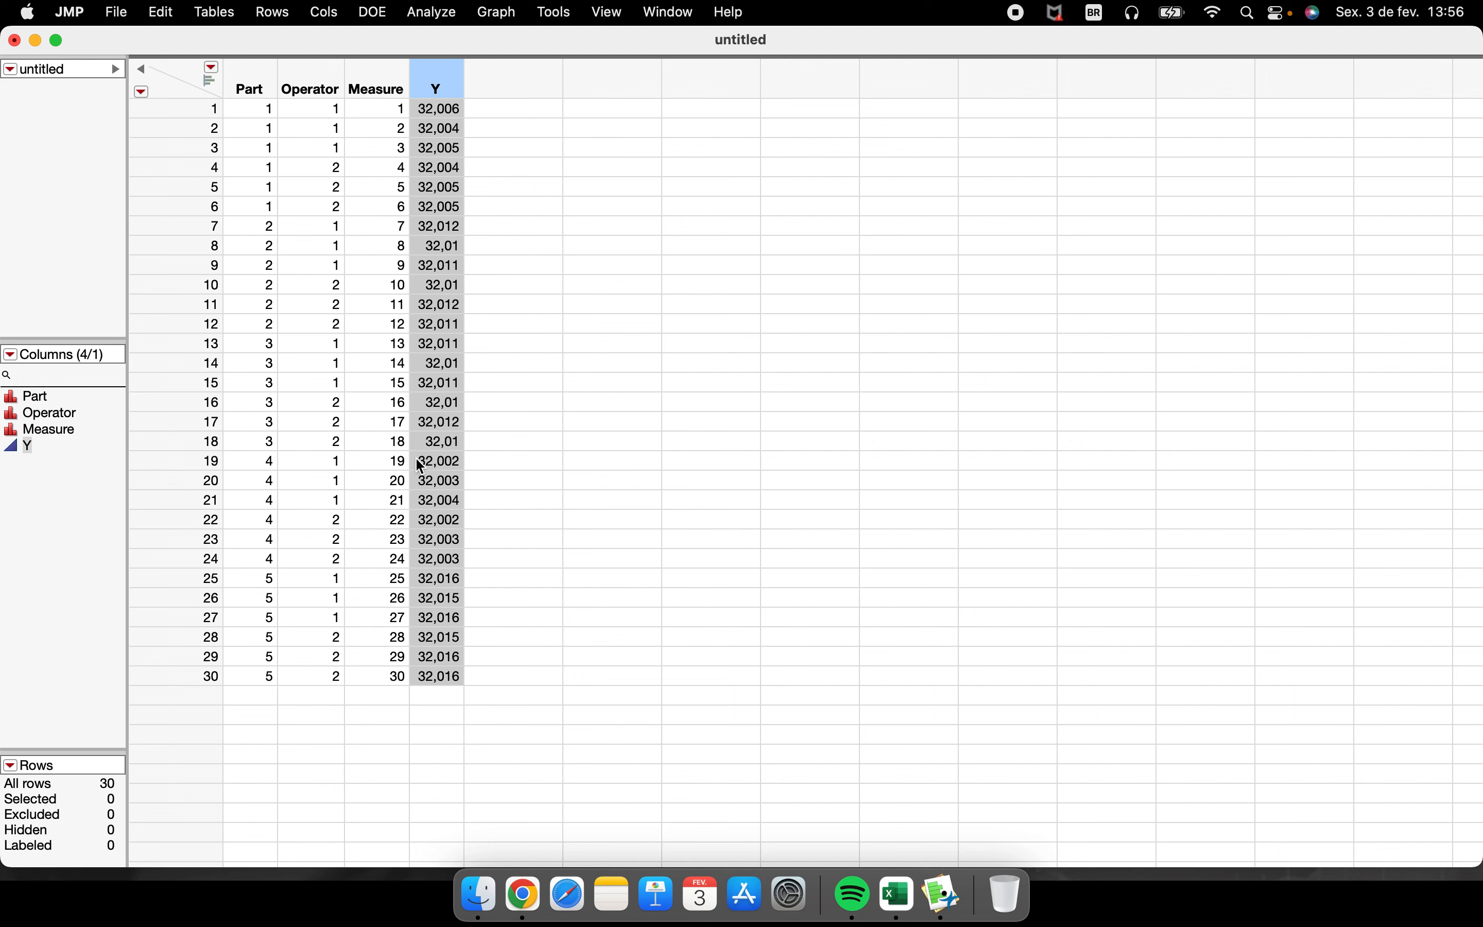
{"action": "left_click", "coordinate": [31, 397]}
{"action": "left_click", "coordinate": [47, 414]}
{"action": "left_click", "coordinate": [48, 433]}
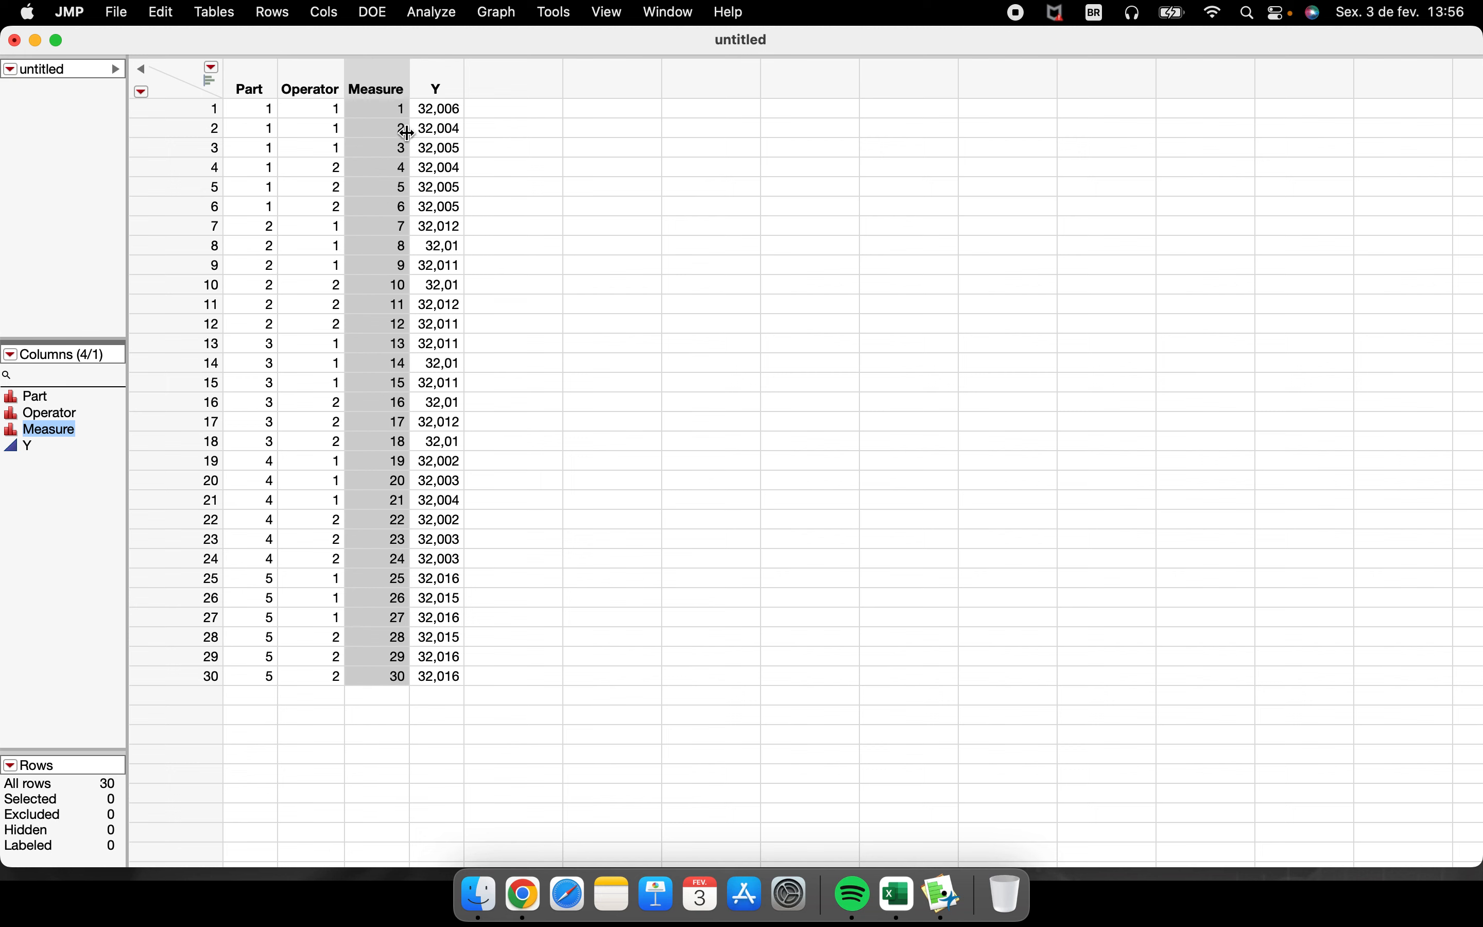
Create a Variability / Attribute Gauge Chart with Y as the response and Part and Operator as the grouping columns
{"action": "left_click", "coordinate": [449, 17]}
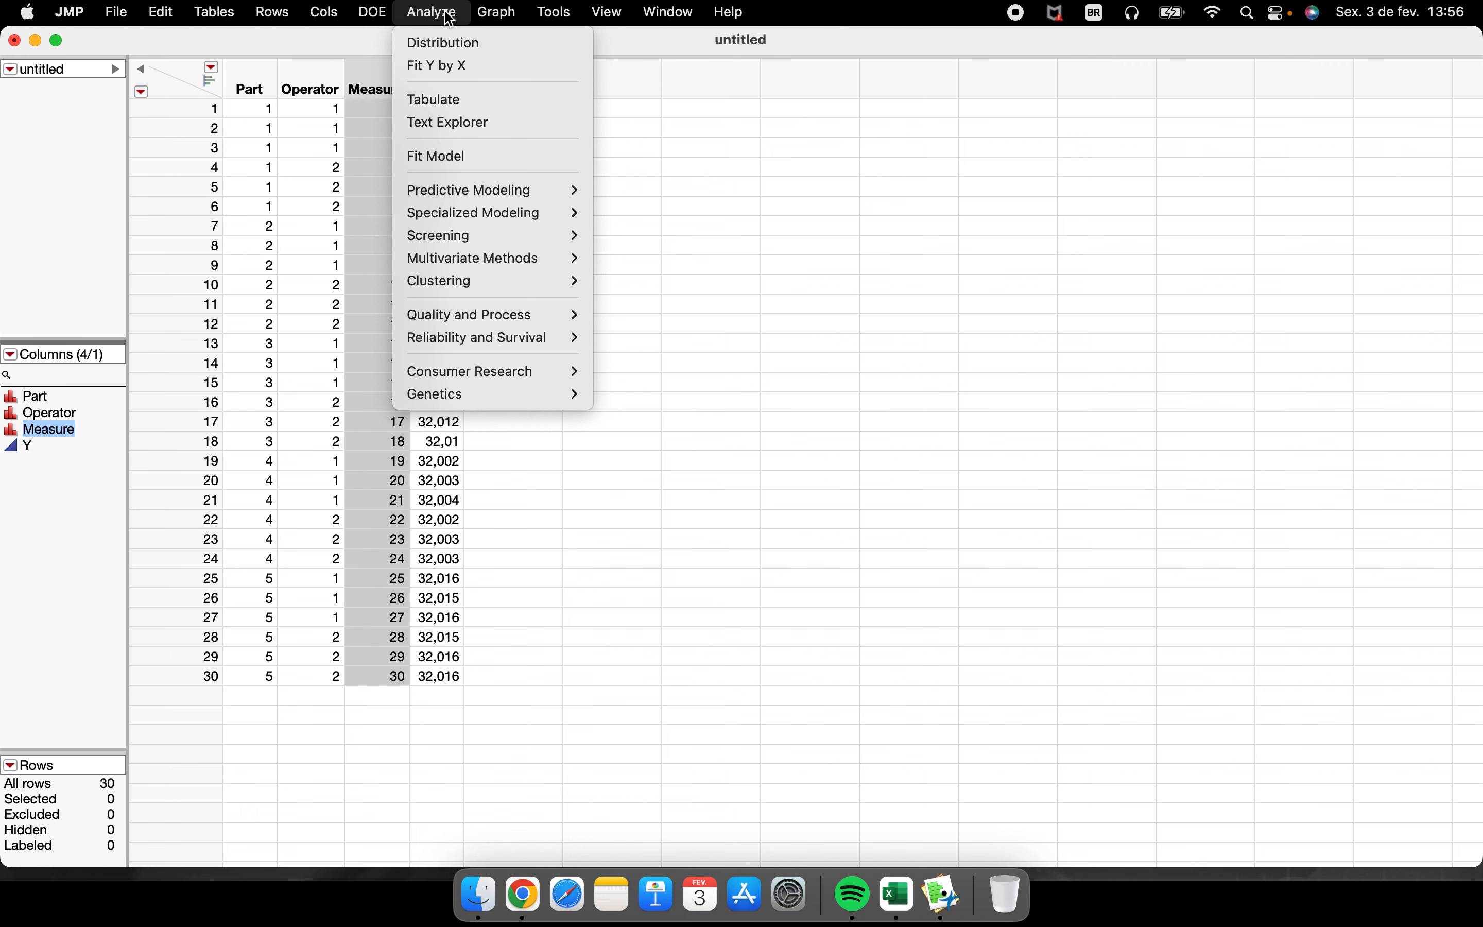
{"action": "mouse_move", "coordinate": [547, 316]}
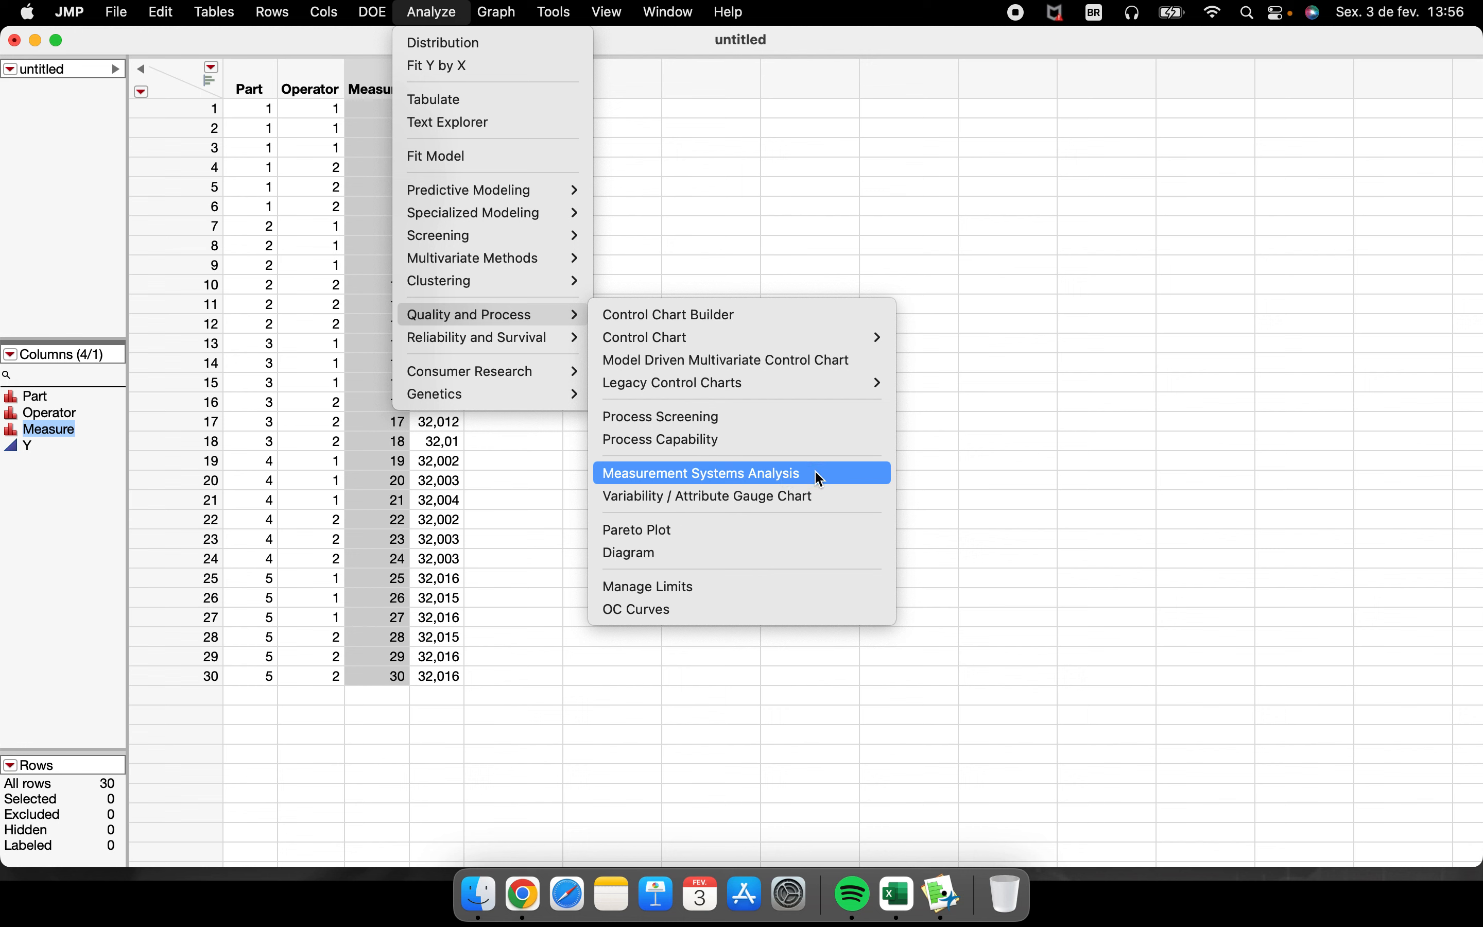
{"action": "left_click", "coordinate": [683, 497]}
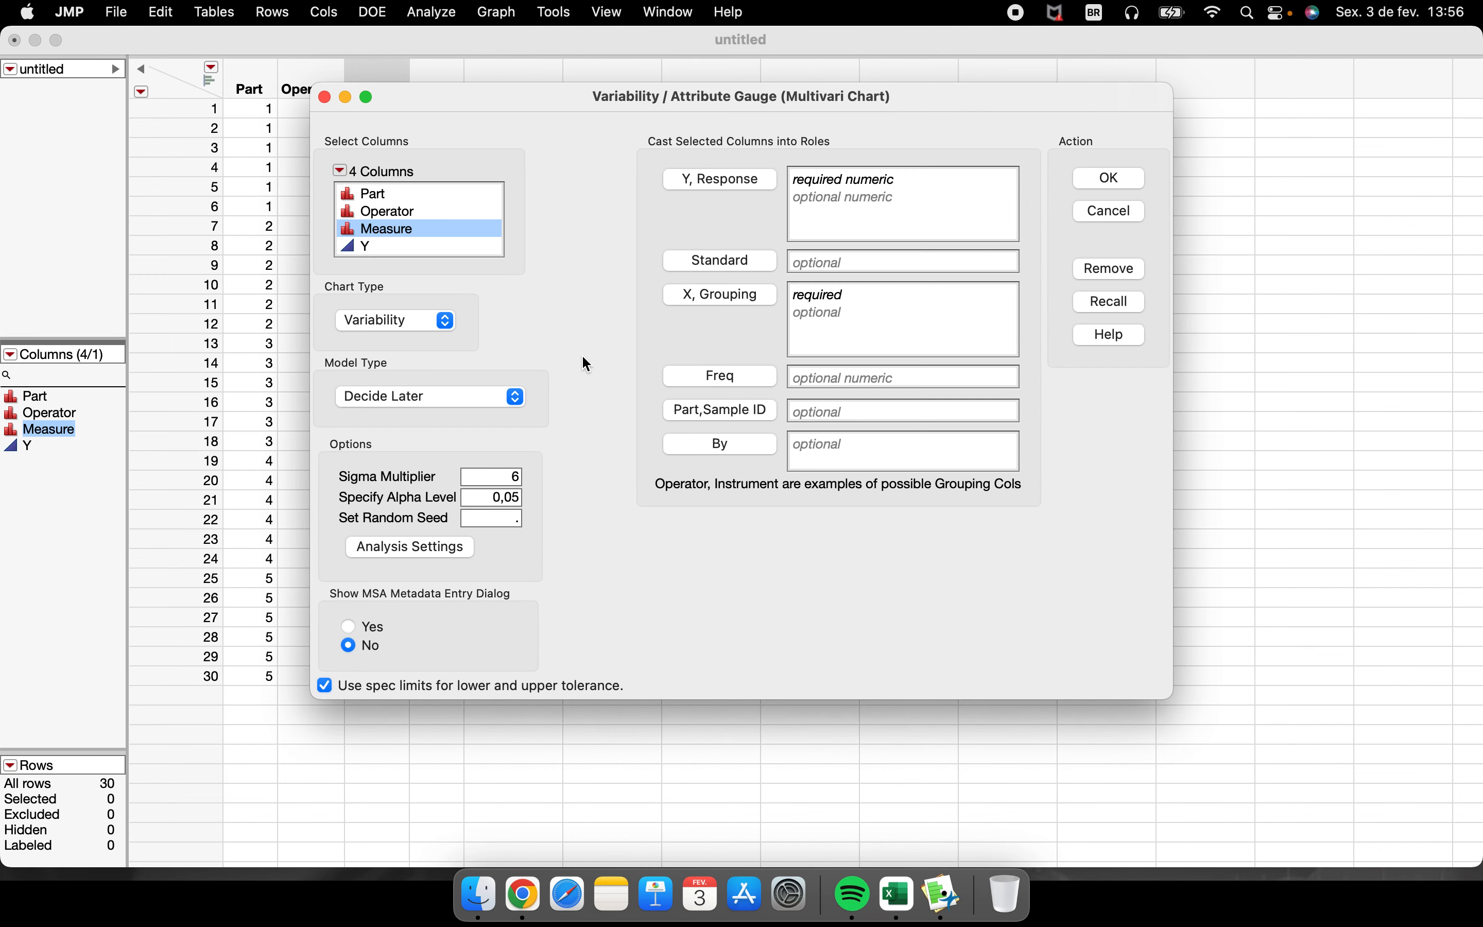
{"action": "left_click", "coordinate": [453, 248]}
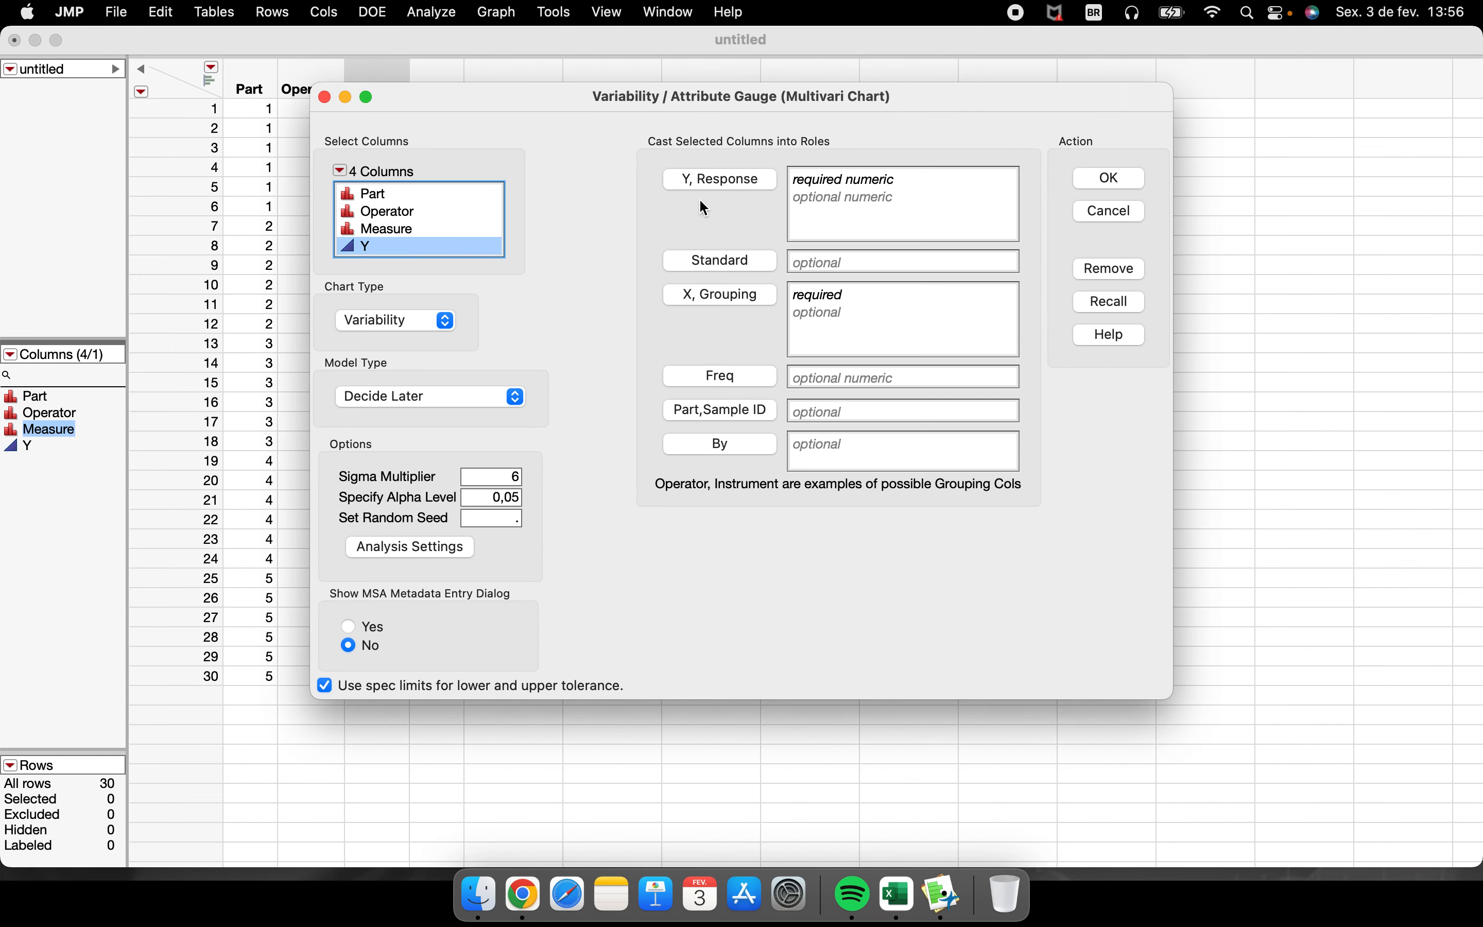
{"action": "left_click", "coordinate": [718, 187]}
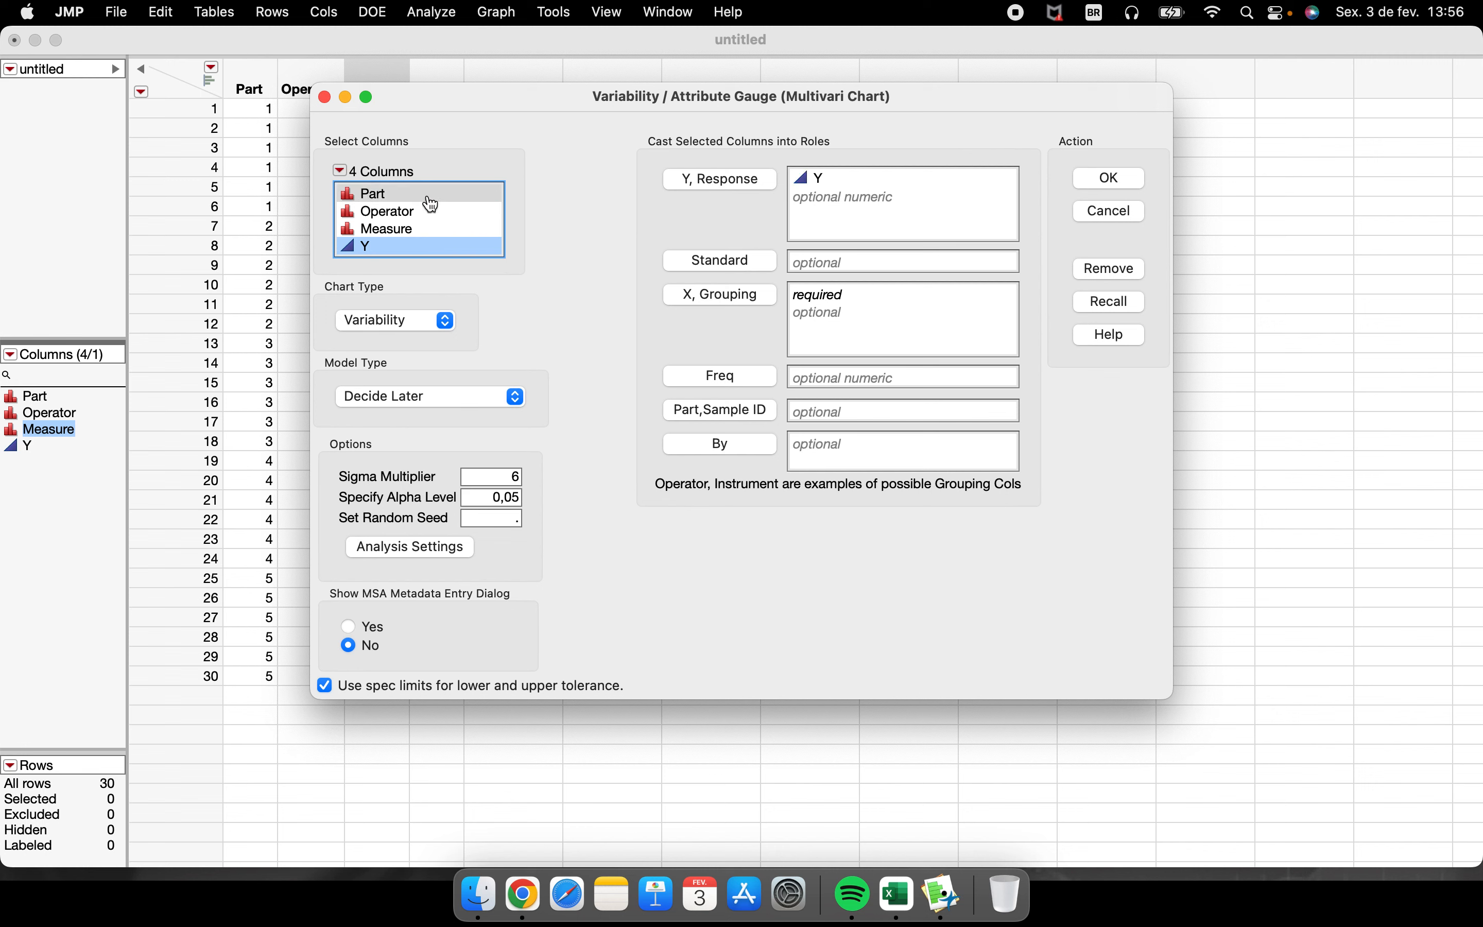
{"action": "left_click_drag", "start_coordinate": [429, 197], "coordinate": [430, 212]}
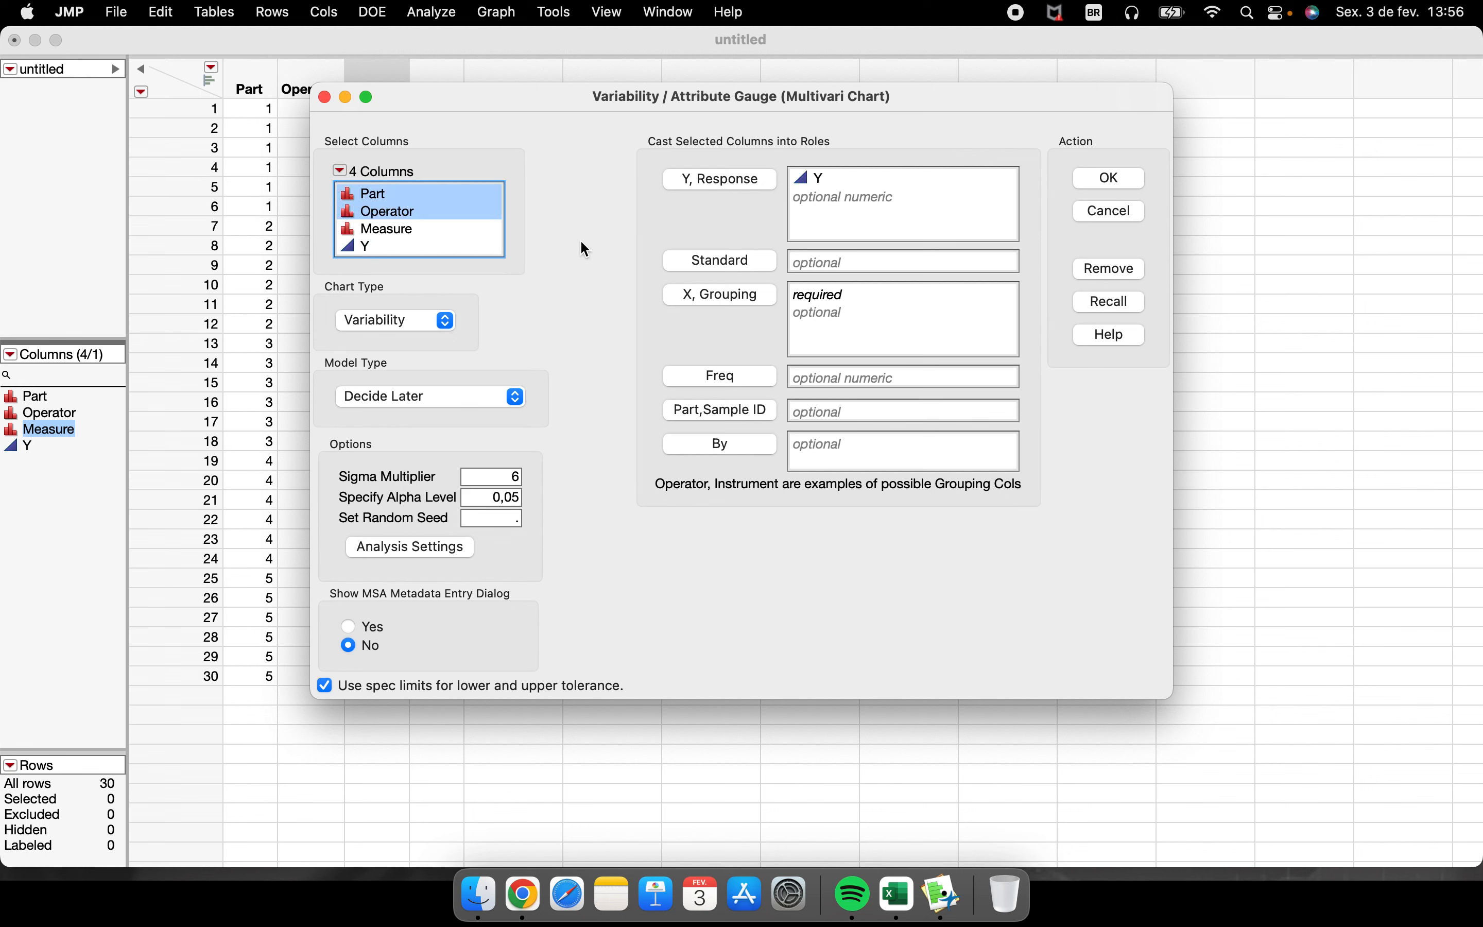
{"action": "left_click", "coordinate": [726, 297]}
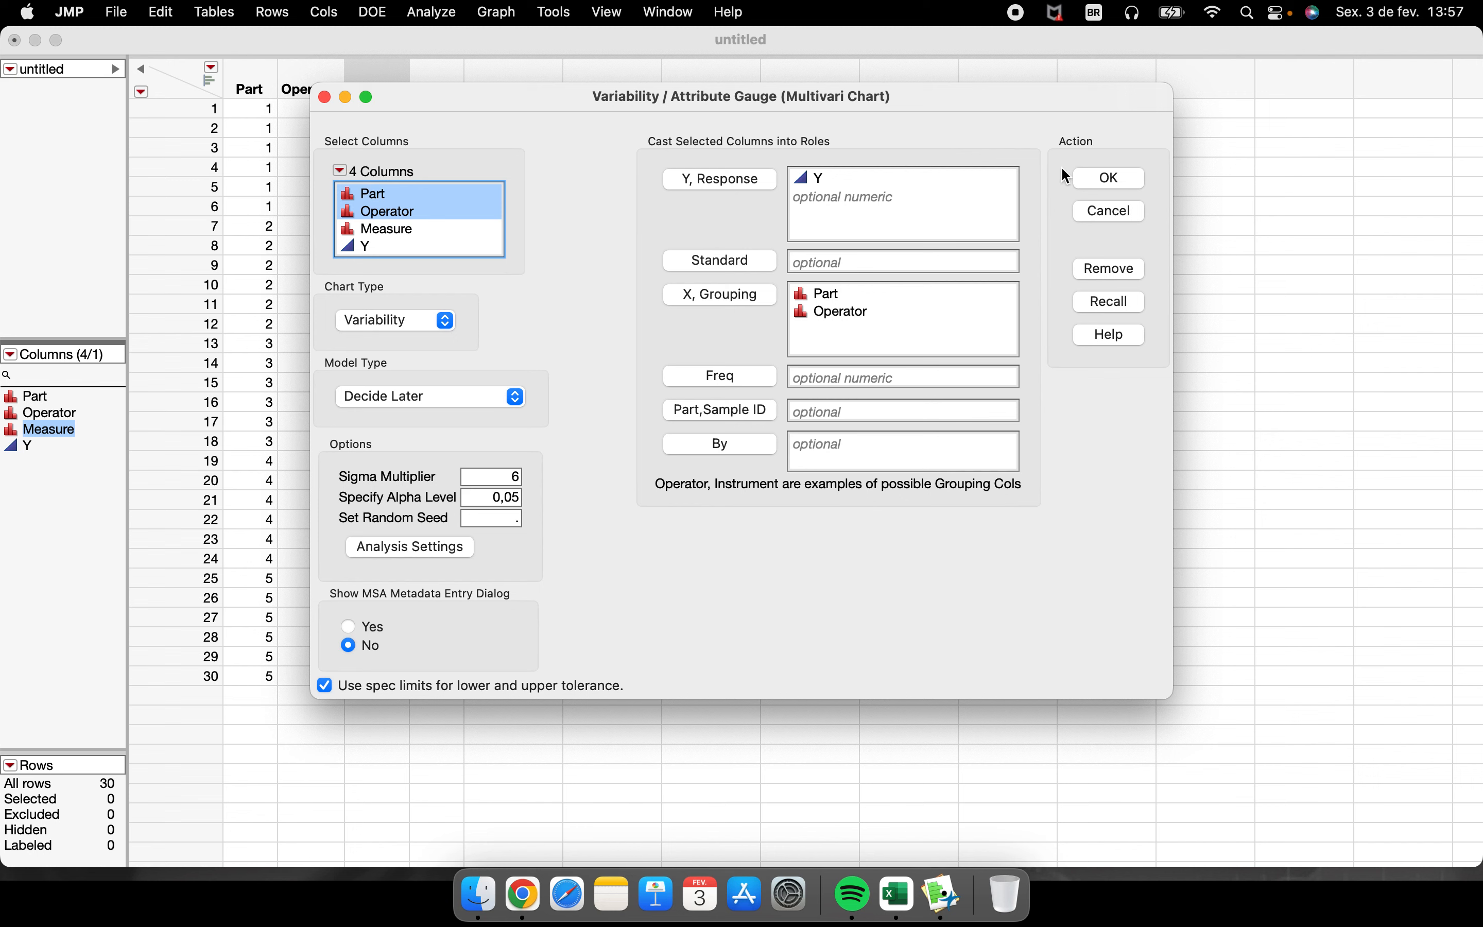
{"action": "left_click", "coordinate": [1112, 183]}
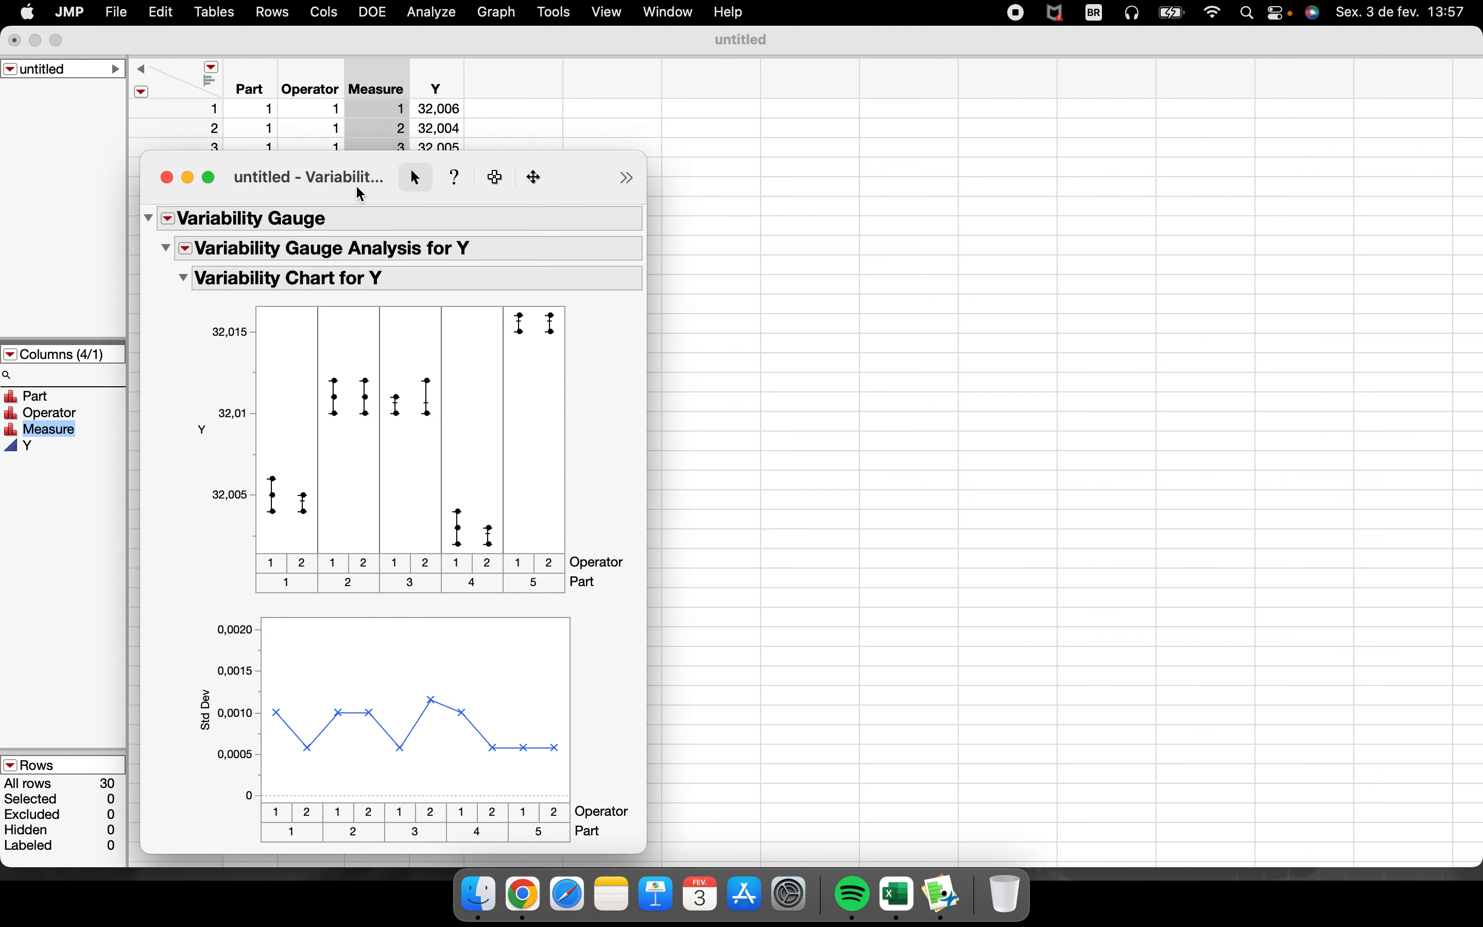
Enlarge the report window and swap the chart's grouping factors so that Part is nested within Operator
{"action": "left_click_drag", "start_coordinate": [356, 184], "coordinate": [474, 129]}
{"action": "left_click", "coordinate": [425, 113]}
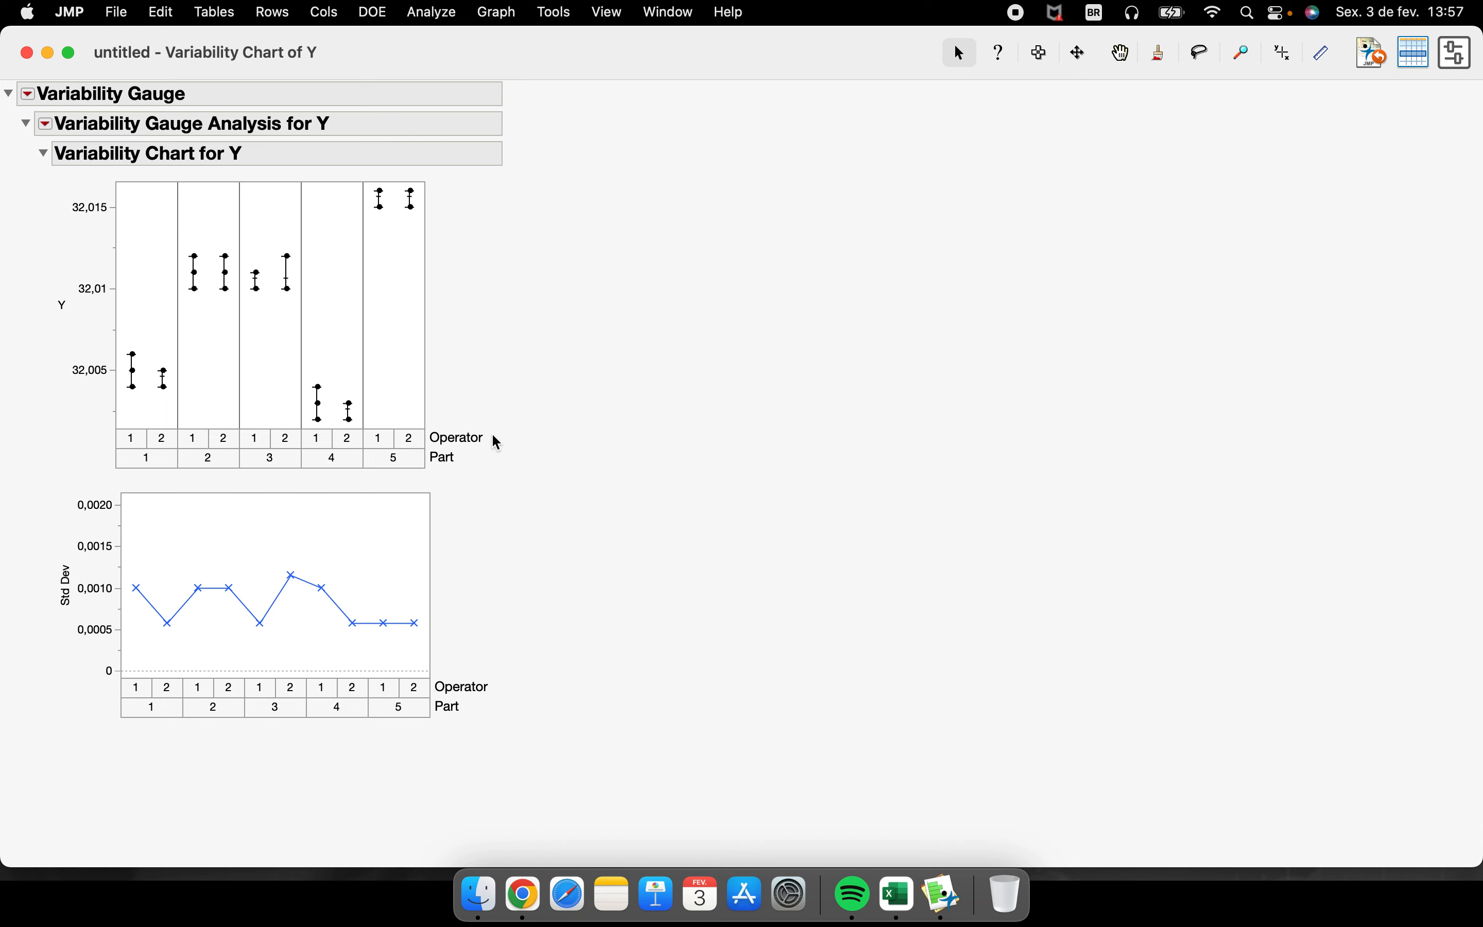
{"action": "left_click", "coordinate": [442, 465]}
{"action": "left_click_drag", "start_coordinate": [443, 464], "coordinate": [446, 441]}
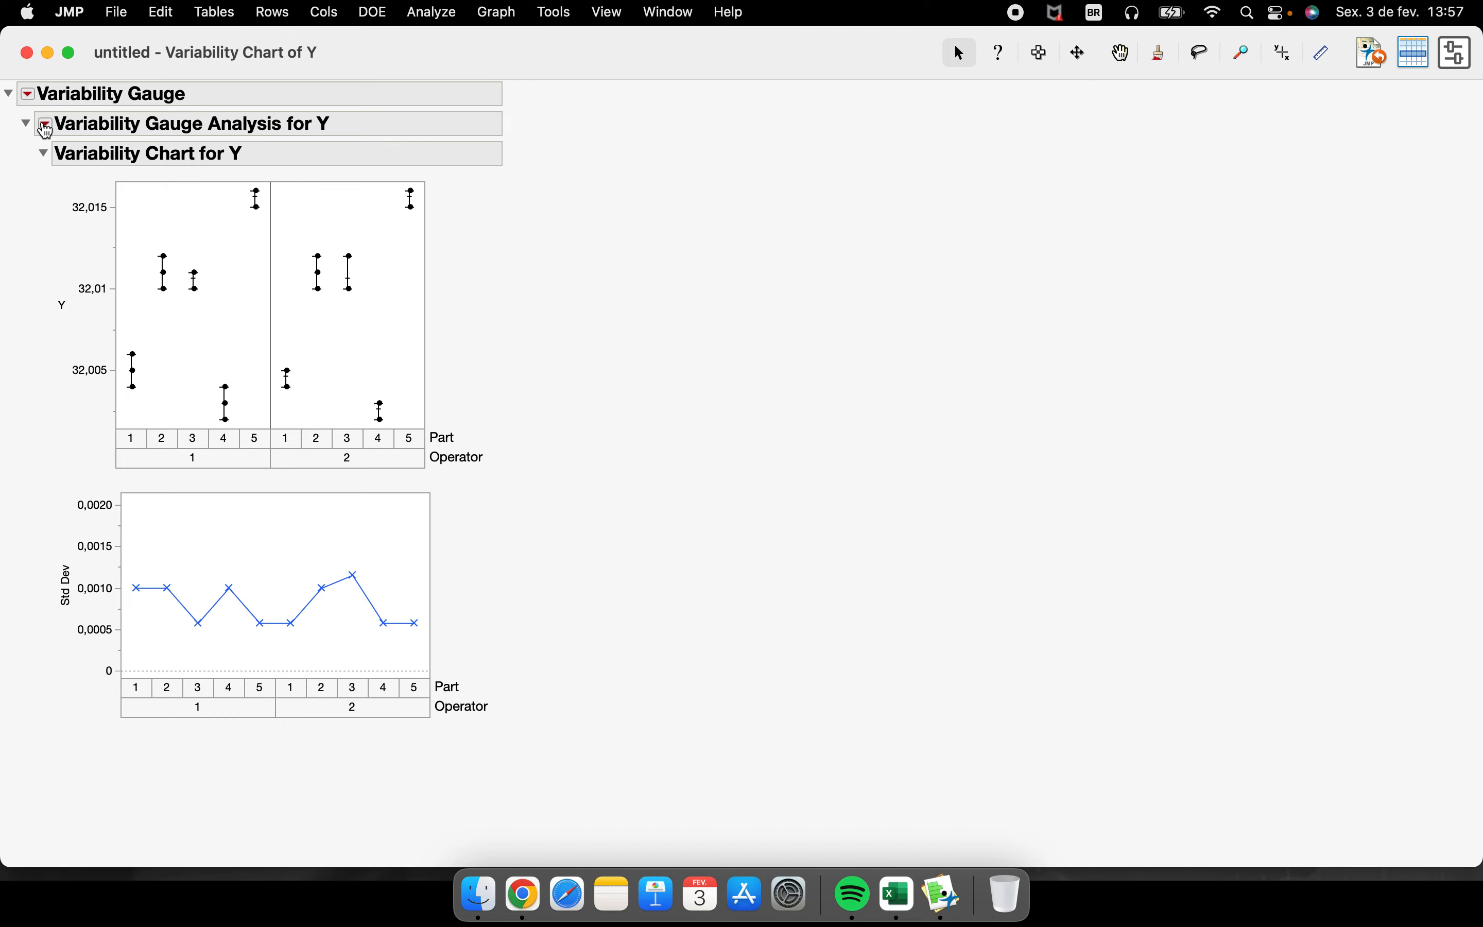
Connect the cell means with lines on the variability chart for Y
{"action": "left_click", "coordinate": [46, 124]}
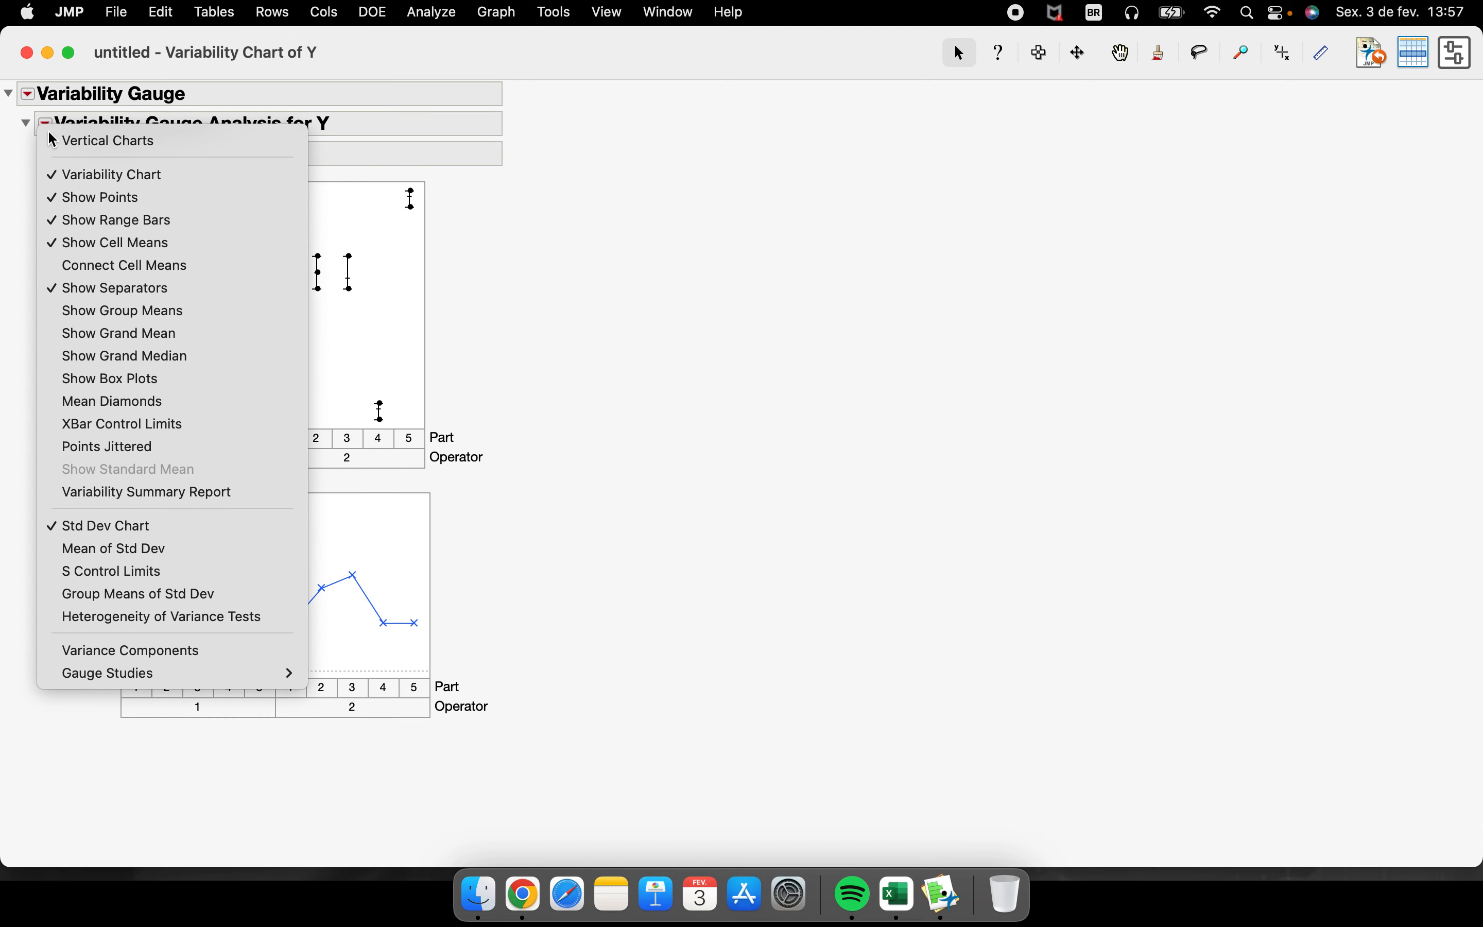
{"action": "left_click", "coordinate": [101, 265]}
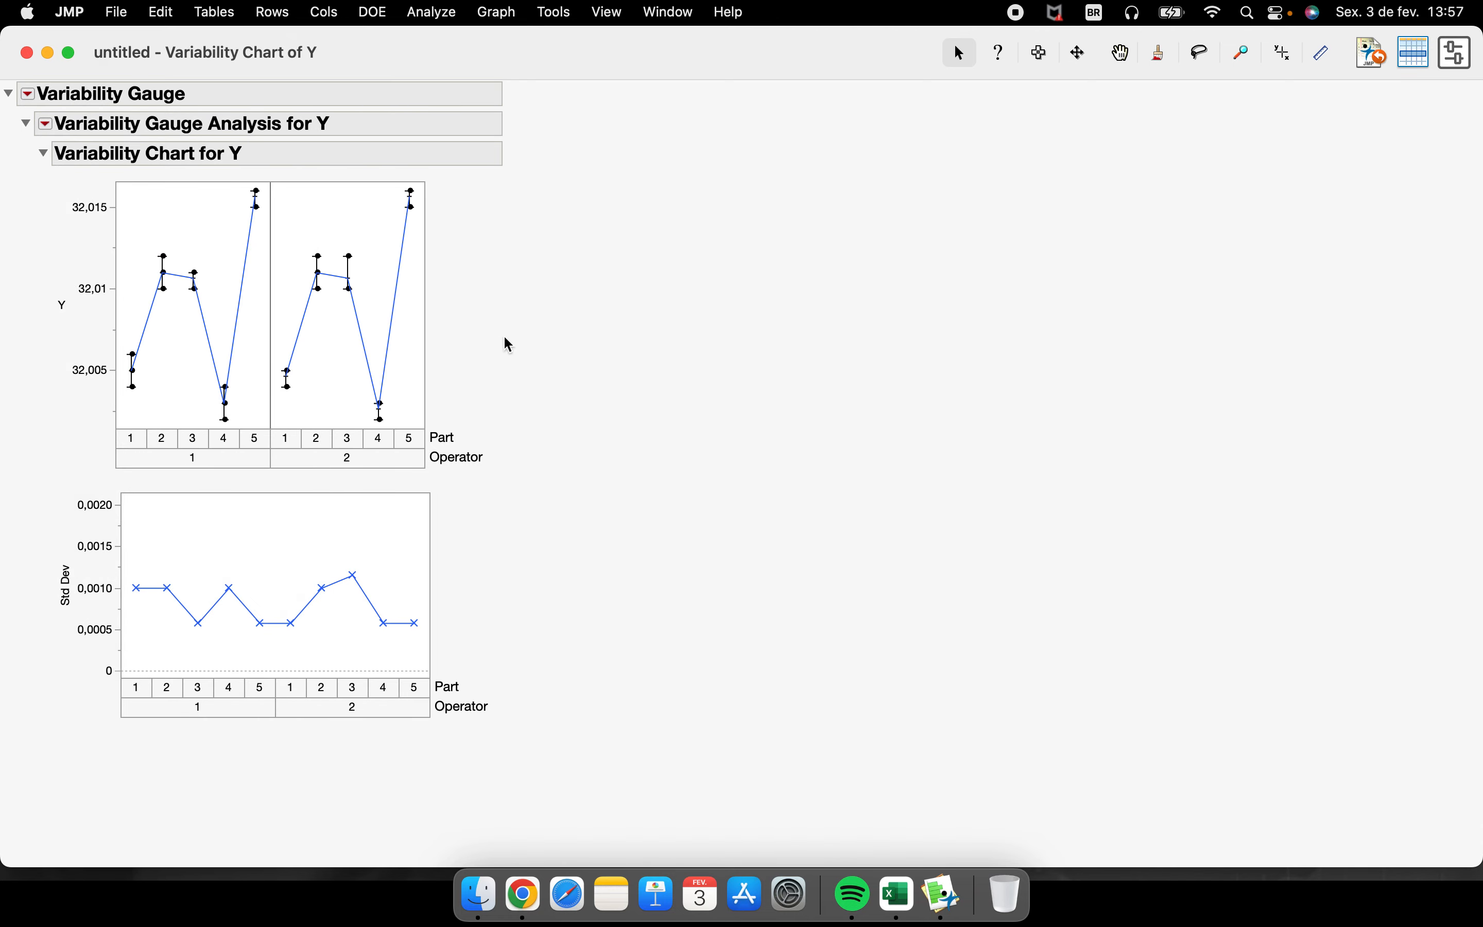
{"action": "mouse_move", "coordinate": [497, 183]}
{"action": "left_mouse_down"}
{"action": "mouse_move", "coordinate": [141, 161]}
{"action": "mouse_move", "coordinate": [46, 391]}
{"action": "mouse_move", "coordinate": [520, 427]}
{"action": "mouse_move", "coordinate": [466, 185]}
{"action": "left_mouse_up"}
{"action": "mouse_move", "coordinate": [526, 245]}
{"action": "left_mouse_down"}
{"action": "mouse_move", "coordinate": [109, 222]}
{"action": "mouse_move", "coordinate": [287, 689]}
{"action": "mouse_move", "coordinate": [430, 173]}
{"action": "mouse_move", "coordinate": [392, 200]}
{"action": "left_mouse_up"}
Start a Gauge R&R study for Y from the variability analysis, using the Main Effect model type
{"action": "left_click", "coordinate": [47, 125]}
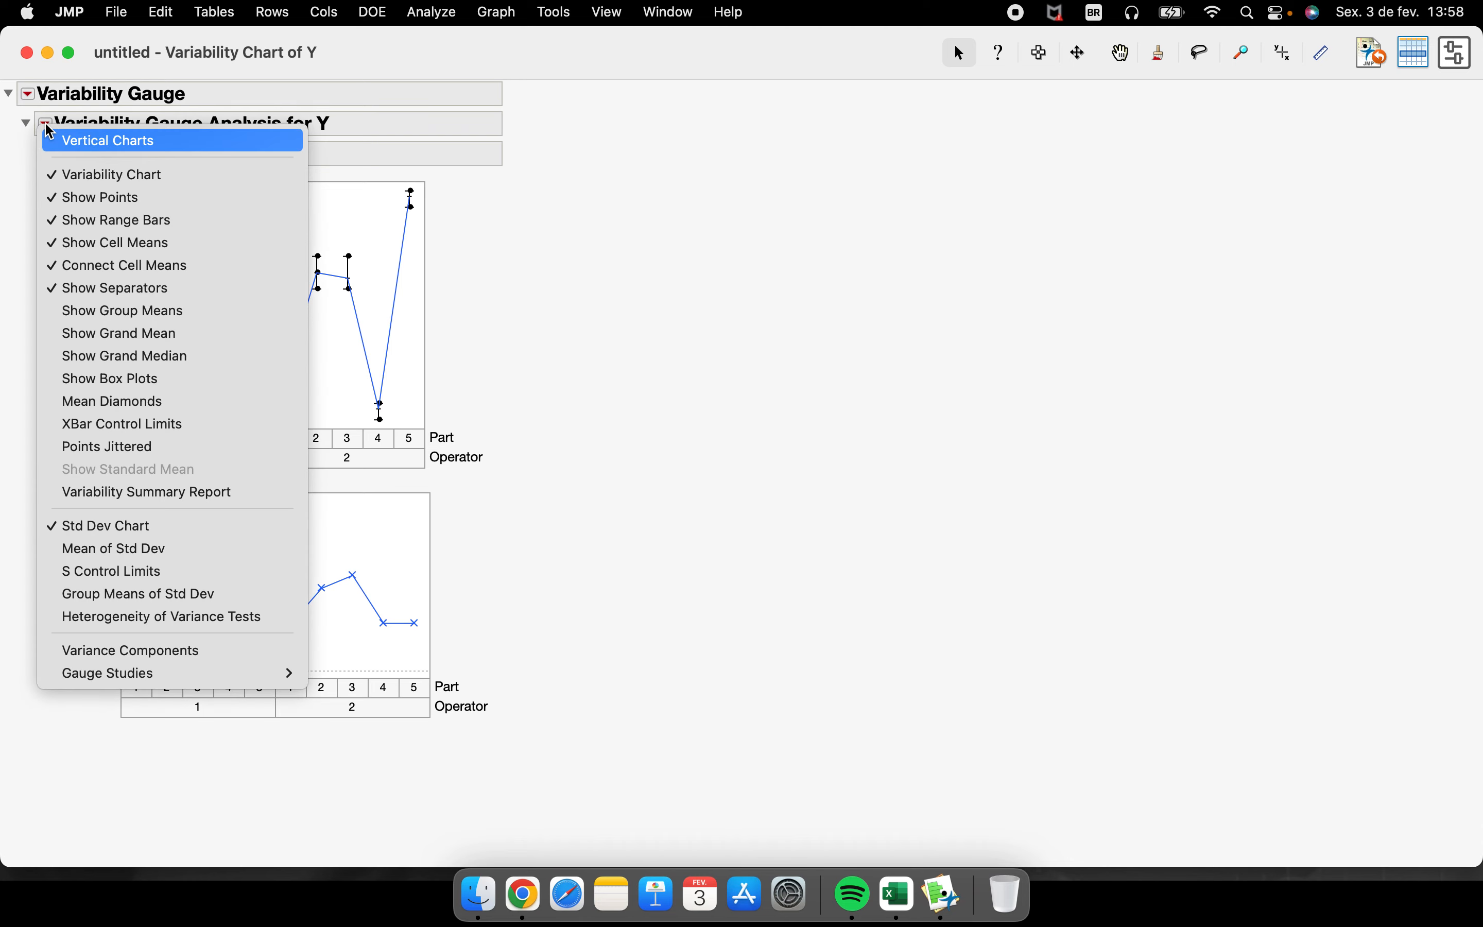
{"action": "mouse_move", "coordinate": [227, 683]}
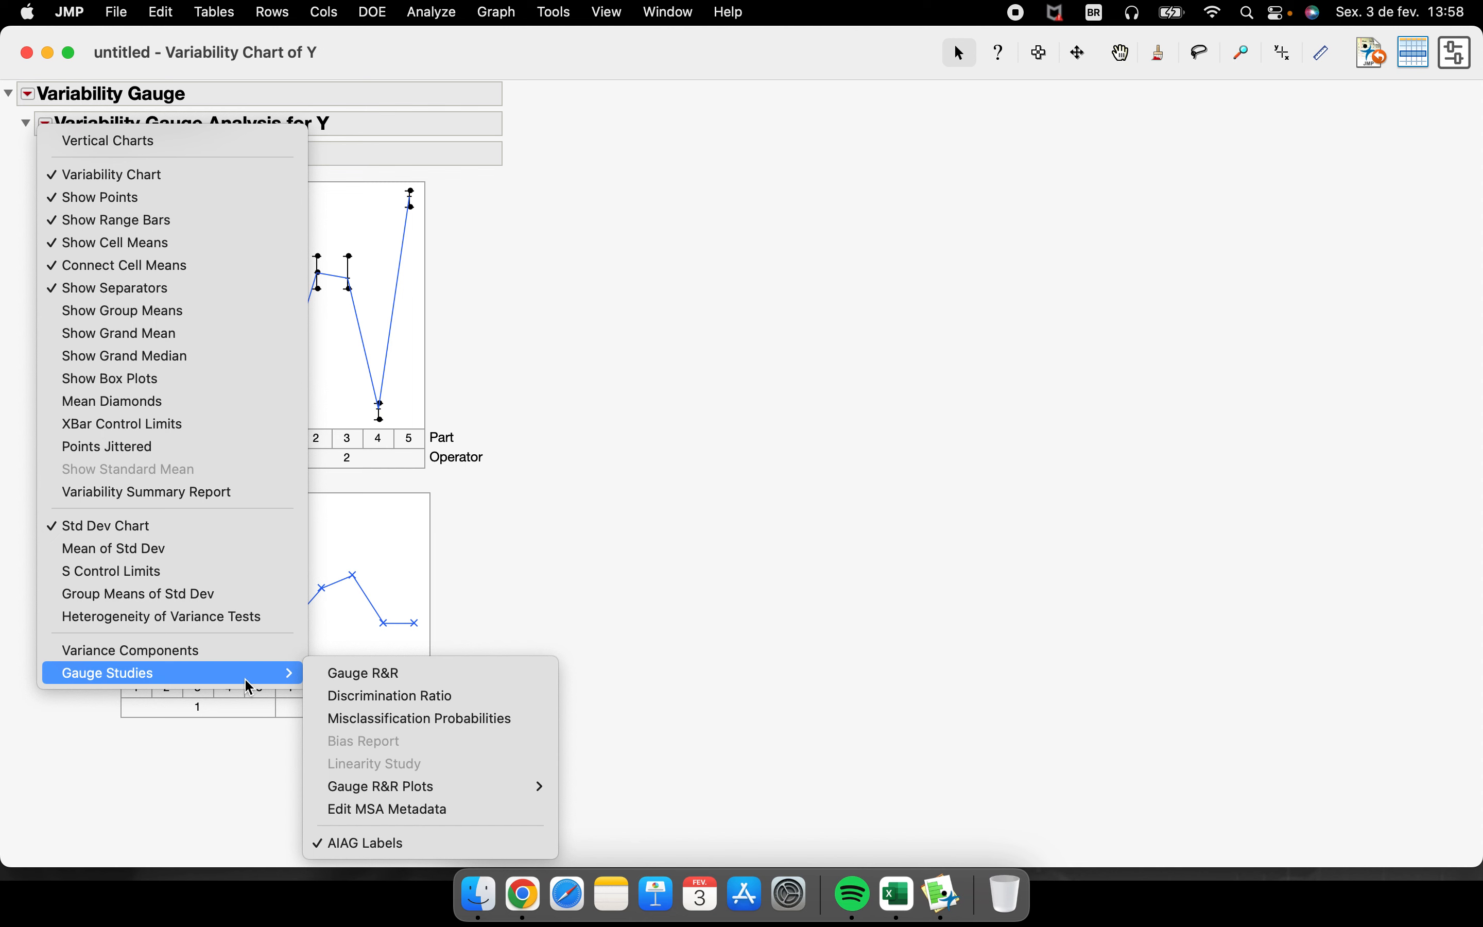
{"action": "left_click", "coordinate": [452, 675]}
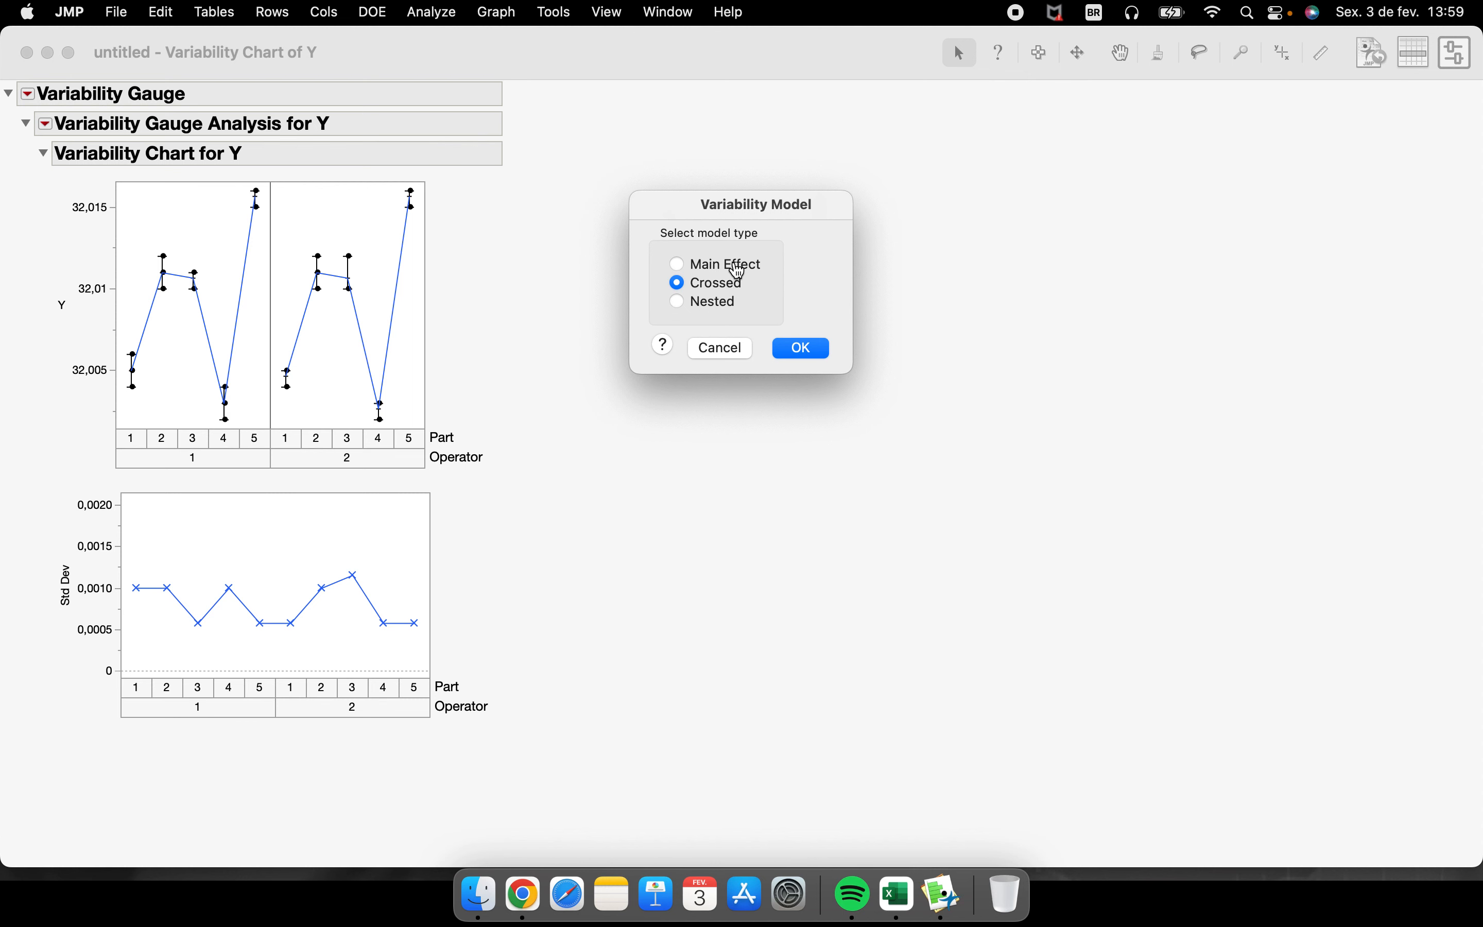
{"action": "left_click", "coordinate": [740, 271]}
{"action": "left_click", "coordinate": [797, 350]}
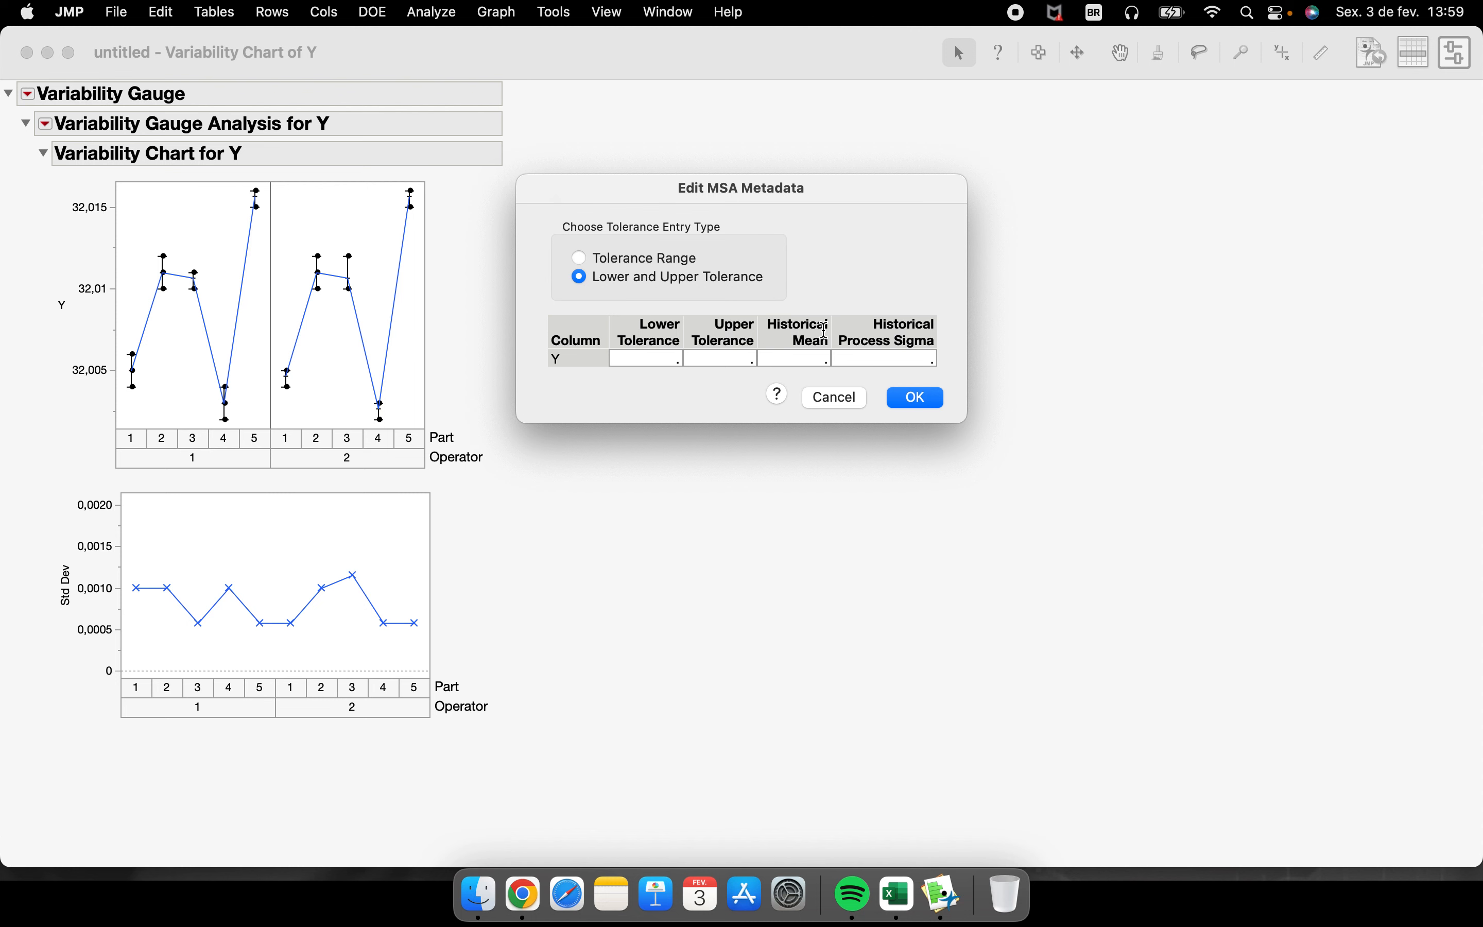
Set the lower tolerance to 32 and the upper tolerance to 32,02 for Y and generate the Gauge R&R report
{"action": "mouse_move", "coordinate": [849, 289]}
{"action": "left_mouse_down"}
{"action": "mouse_move", "coordinate": [662, 189]}
{"action": "mouse_move", "coordinate": [516, 352]}
{"action": "mouse_move", "coordinate": [957, 321]}
{"action": "mouse_move", "coordinate": [806, 283]}
{"action": "left_mouse_up"}
{"action": "left_click", "coordinate": [654, 358]}
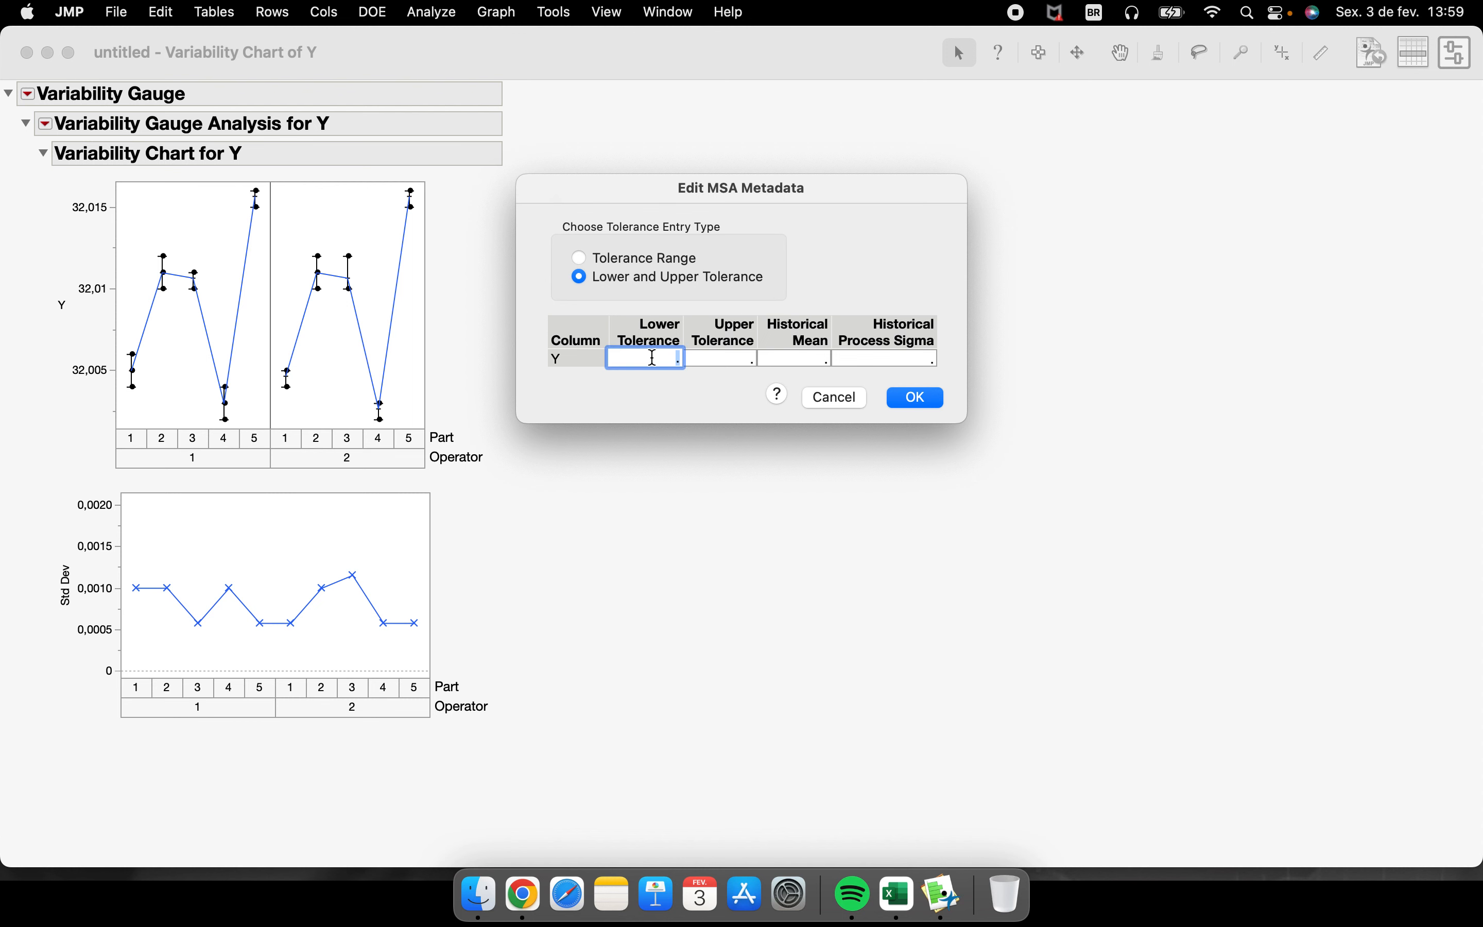
{"action": "type", "text": "32"}
{"action": "key", "text": "Tab"}
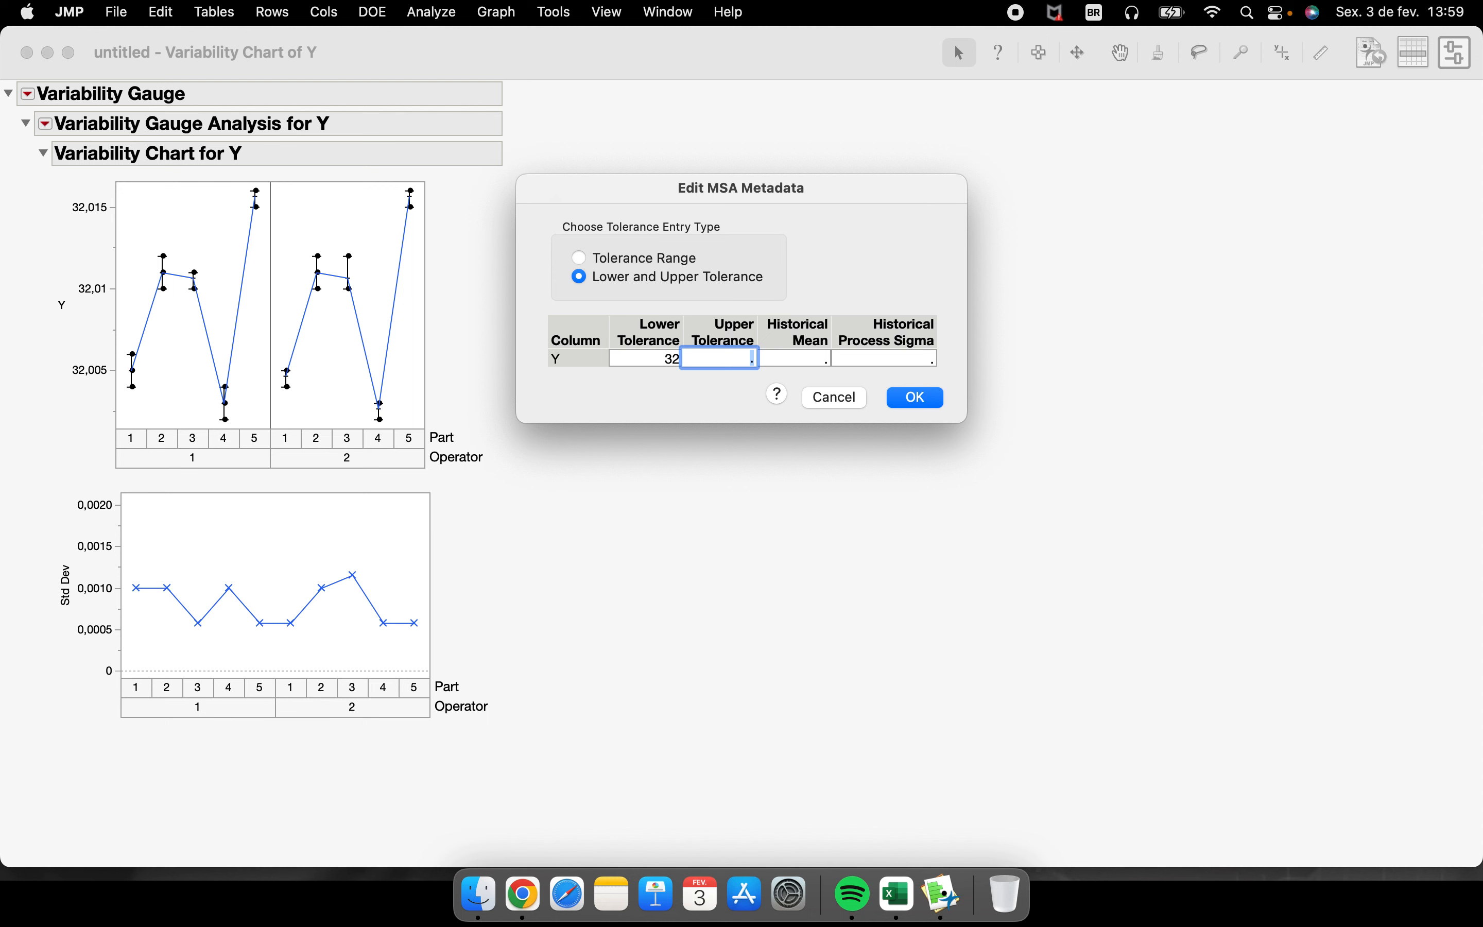
{"action": "type", "text": "32,02"}
{"action": "left_click", "coordinate": [899, 398]}
Examine the Gauge R&R results, the summary statistics and the note about which column is used for Part
{"action": "scroll", "coordinate": [791, 533], "scroll_direction": "down", "scroll_amount": 6}
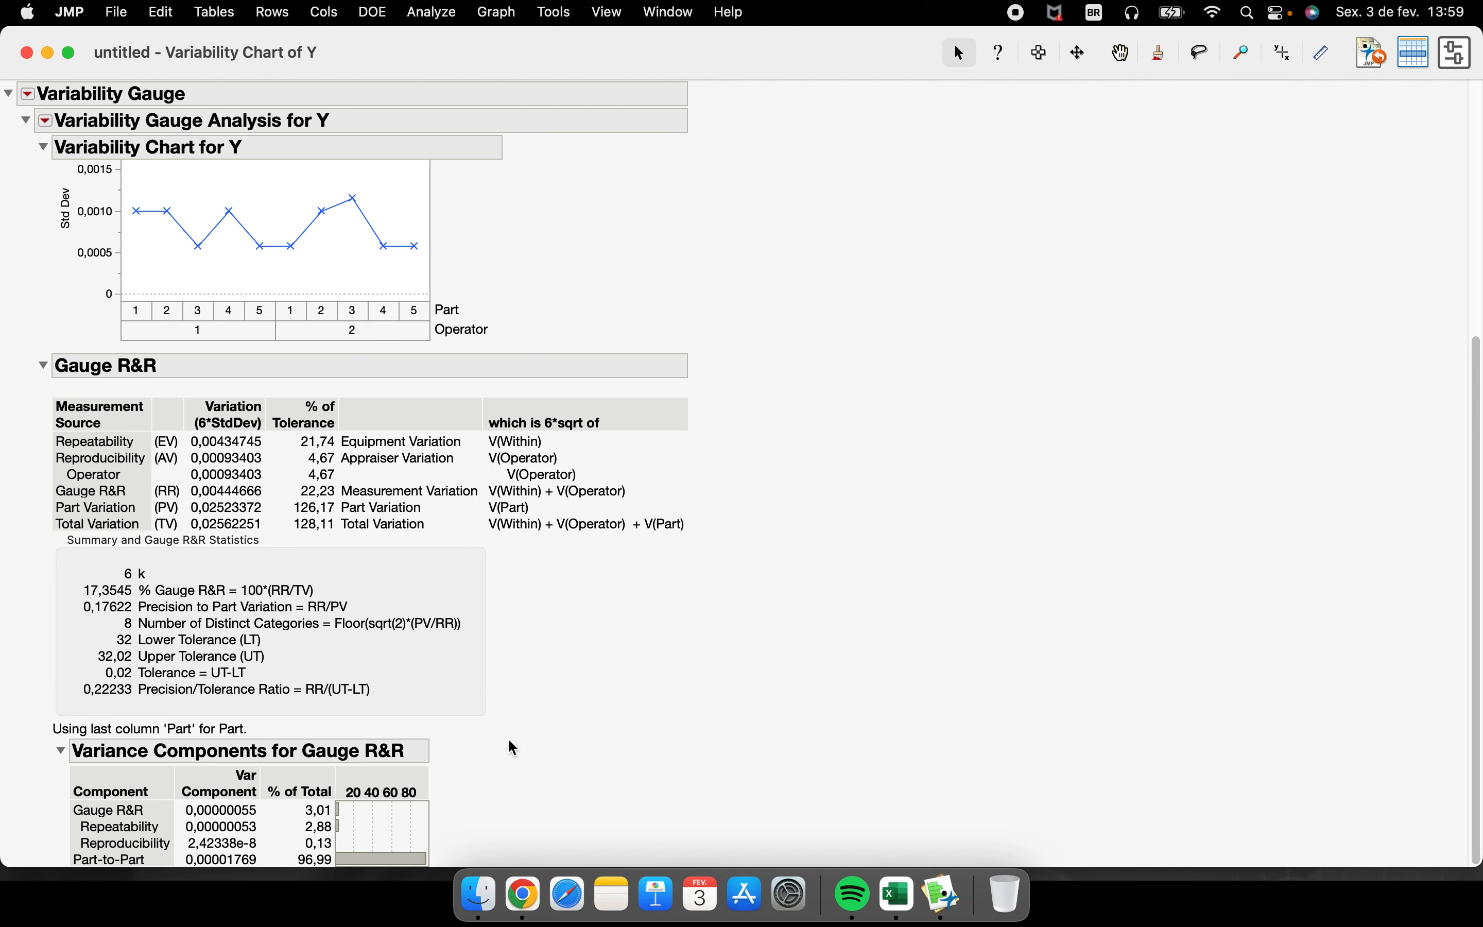
{"action": "mouse_move", "coordinate": [508, 741]}
{"action": "left_mouse_down"}
{"action": "mouse_move", "coordinate": [98, 739]}
{"action": "mouse_move", "coordinate": [473, 837]}
{"action": "left_mouse_up"}
{"action": "mouse_move", "coordinate": [526, 569]}
{"action": "left_mouse_down"}
{"action": "mouse_move", "coordinate": [754, 540]}
{"action": "mouse_move", "coordinate": [217, 341]}
{"action": "mouse_move", "coordinate": [16, 503]}
{"action": "mouse_move", "coordinate": [441, 582]}
{"action": "mouse_move", "coordinate": [564, 578]}
{"action": "left_mouse_up"}
{"action": "left_click", "coordinate": [36, 715]}
{"action": "mouse_move", "coordinate": [37, 721]}
{"action": "left_mouse_down"}
{"action": "mouse_move", "coordinate": [225, 712]}
{"action": "mouse_move", "coordinate": [264, 745]}
{"action": "mouse_move", "coordinate": [38, 754]}
{"action": "mouse_move", "coordinate": [44, 713]}
{"action": "left_mouse_up"}
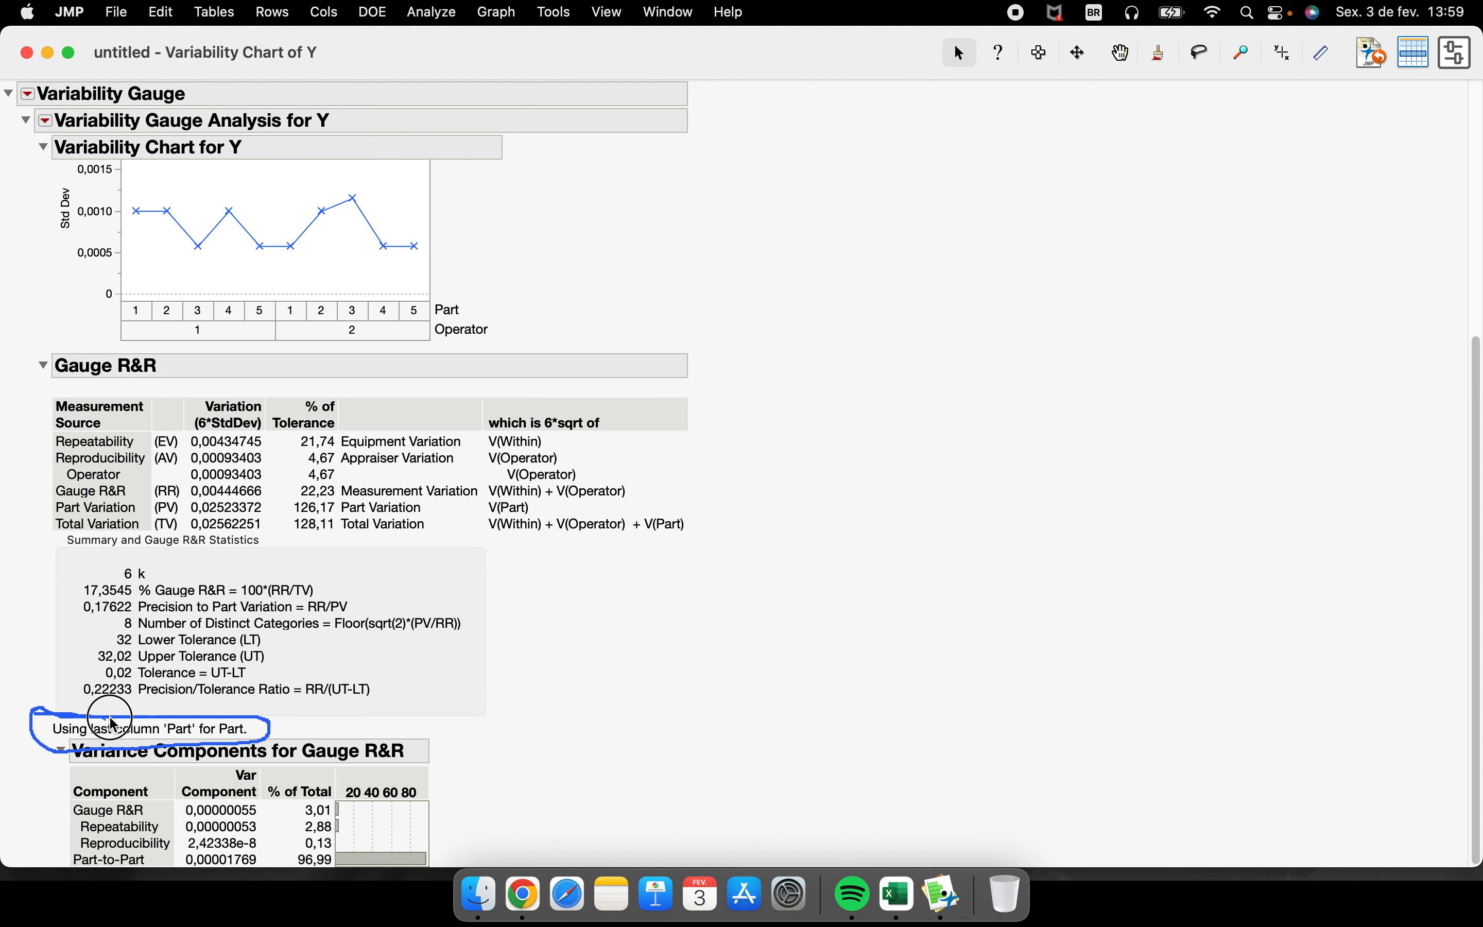
{"action": "mouse_move", "coordinate": [150, 727]}
{"action": "left_mouse_down"}
{"action": "mouse_move", "coordinate": [225, 719]}
{"action": "mouse_move", "coordinate": [252, 742]}
{"action": "mouse_move", "coordinate": [216, 721]}
{"action": "left_mouse_up"}
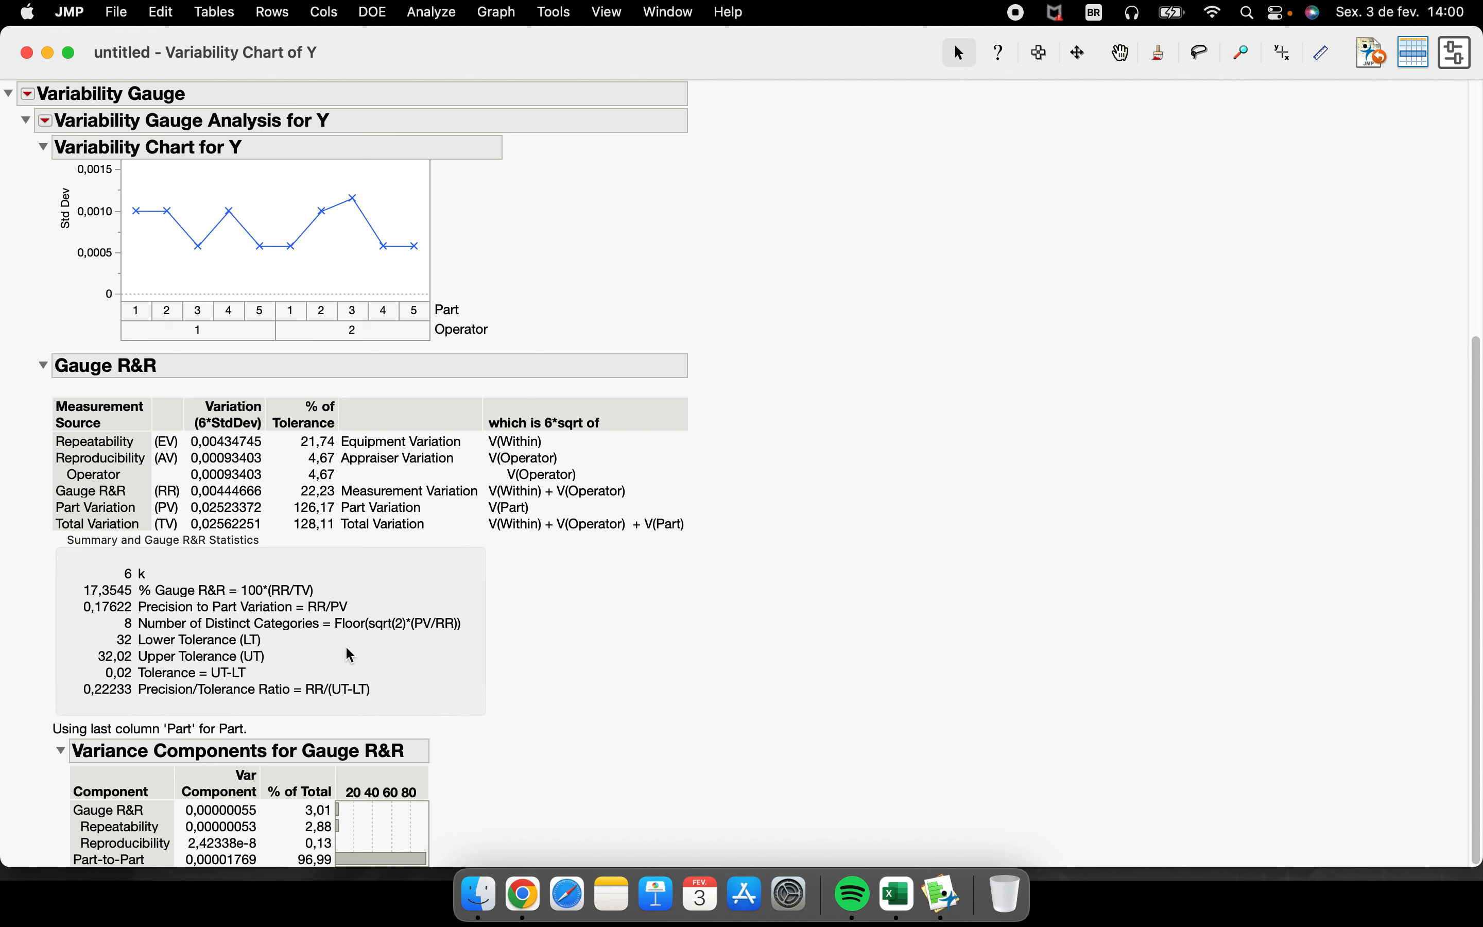
Swap Part and Operator on the chart to compare the Gauge R&R results, and restore Part nested within Operator
{"action": "scroll", "coordinate": [362, 635], "scroll_direction": "up", "scroll_amount": 10}
{"action": "left_click_drag", "start_coordinate": [446, 445], "coordinate": [455, 460]}
{"action": "scroll", "coordinate": [570, 467], "scroll_direction": "down", "scroll_amount": 5}
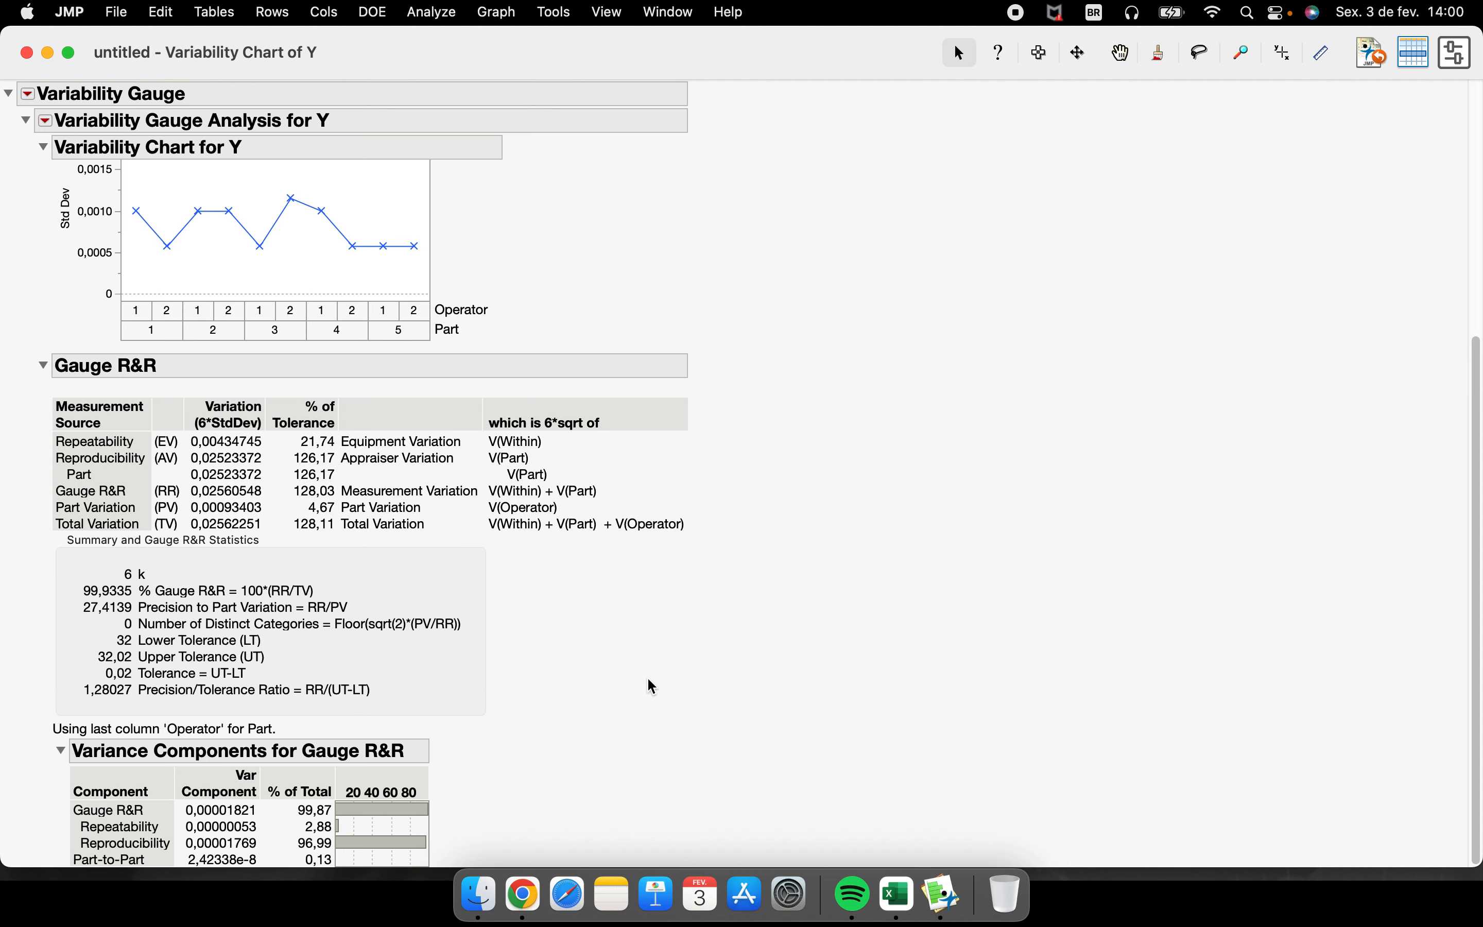
{"action": "scroll", "coordinate": [647, 683], "scroll_direction": "up", "scroll_amount": 5}
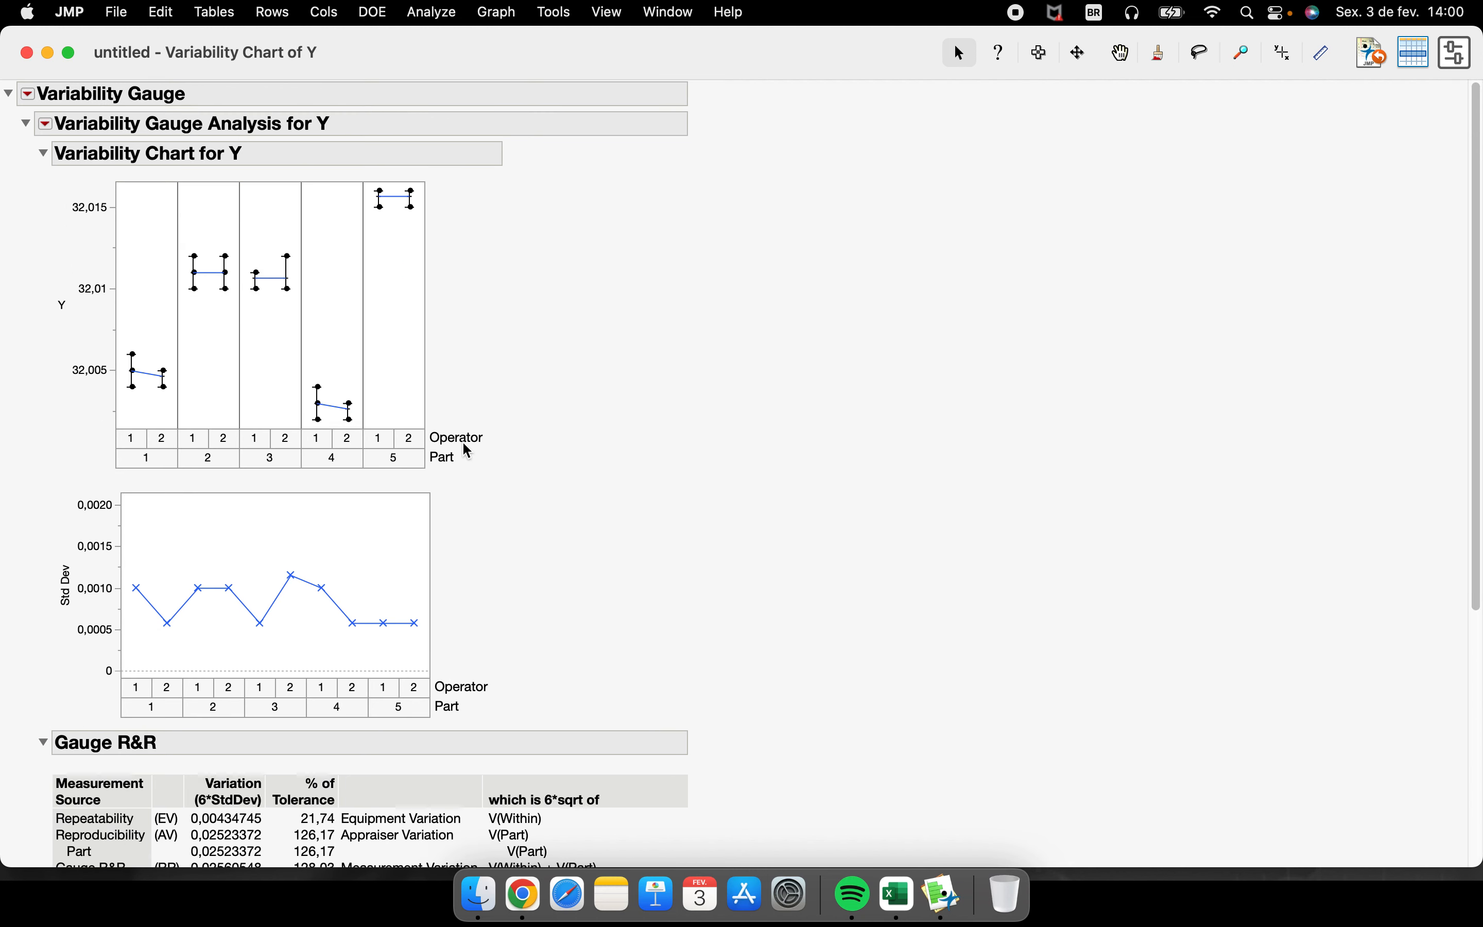
{"action": "left_click_drag", "start_coordinate": [444, 458], "coordinate": [442, 461]}
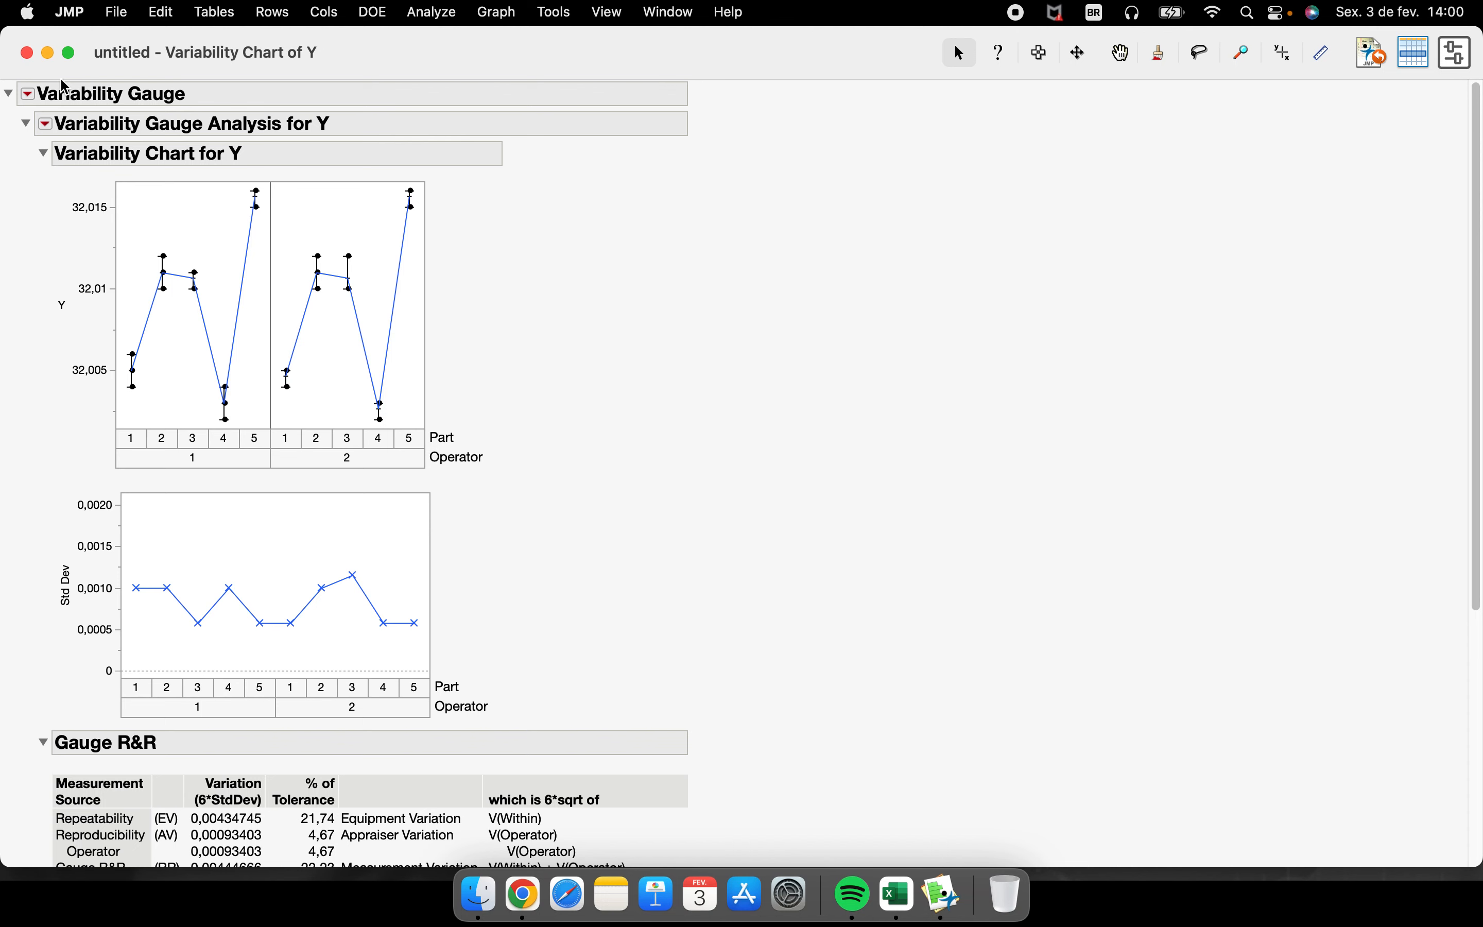
Close the variability report and open a Measurement Systems Analysis dialog for the data table, keeping the Y column visible beside it
{"action": "left_click", "coordinate": [26, 52]}
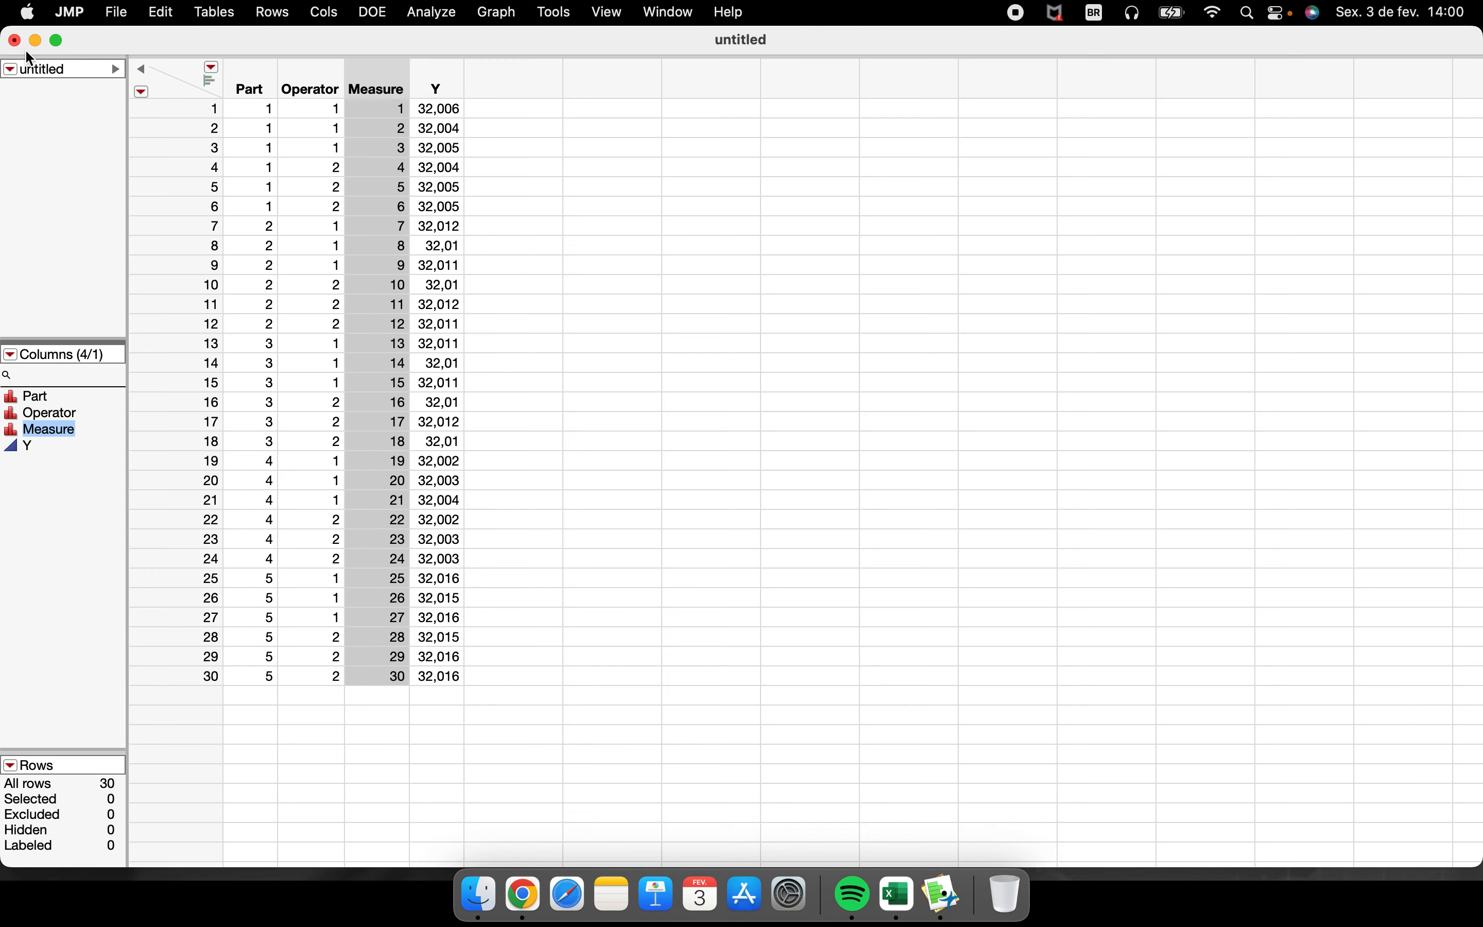
{"action": "left_click", "coordinate": [439, 210]}
{"action": "left_click", "coordinate": [434, 17]}
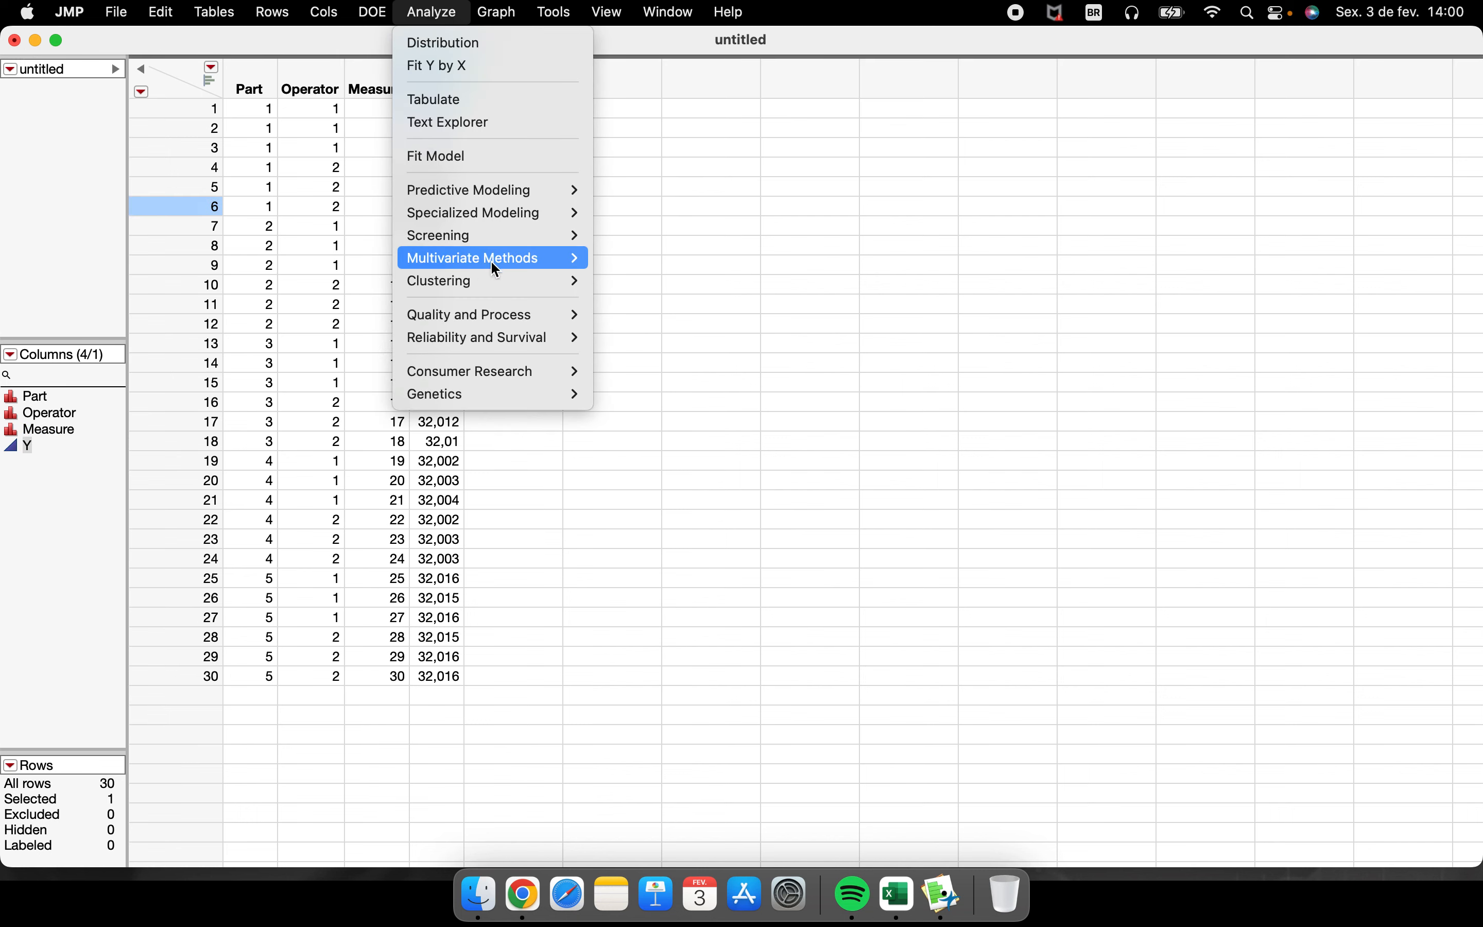
{"action": "mouse_move", "coordinate": [546, 316]}
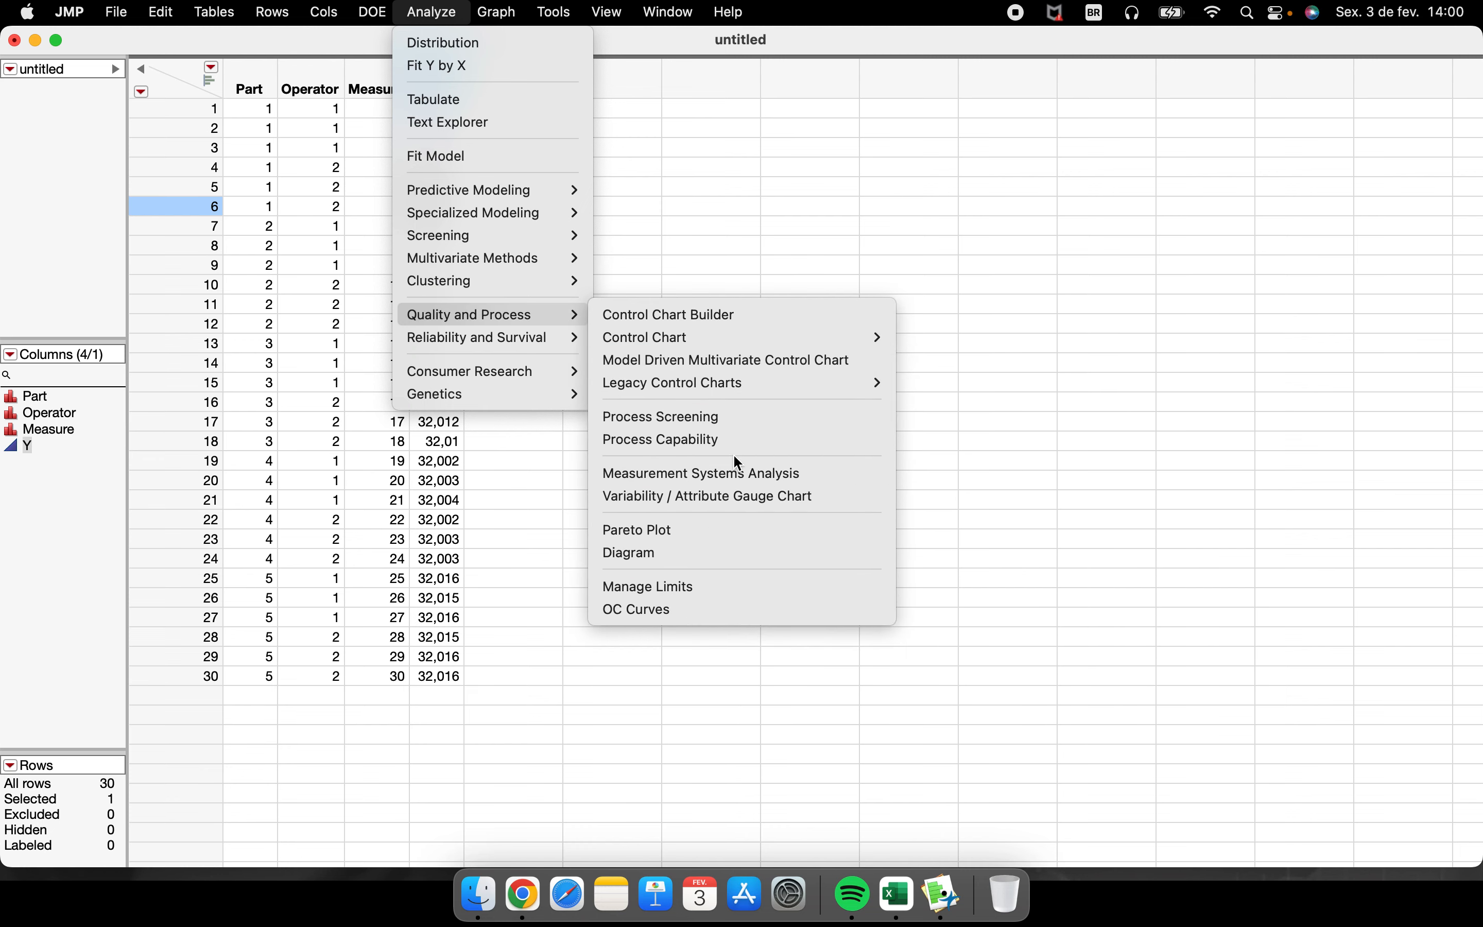
{"action": "left_click", "coordinate": [835, 477]}
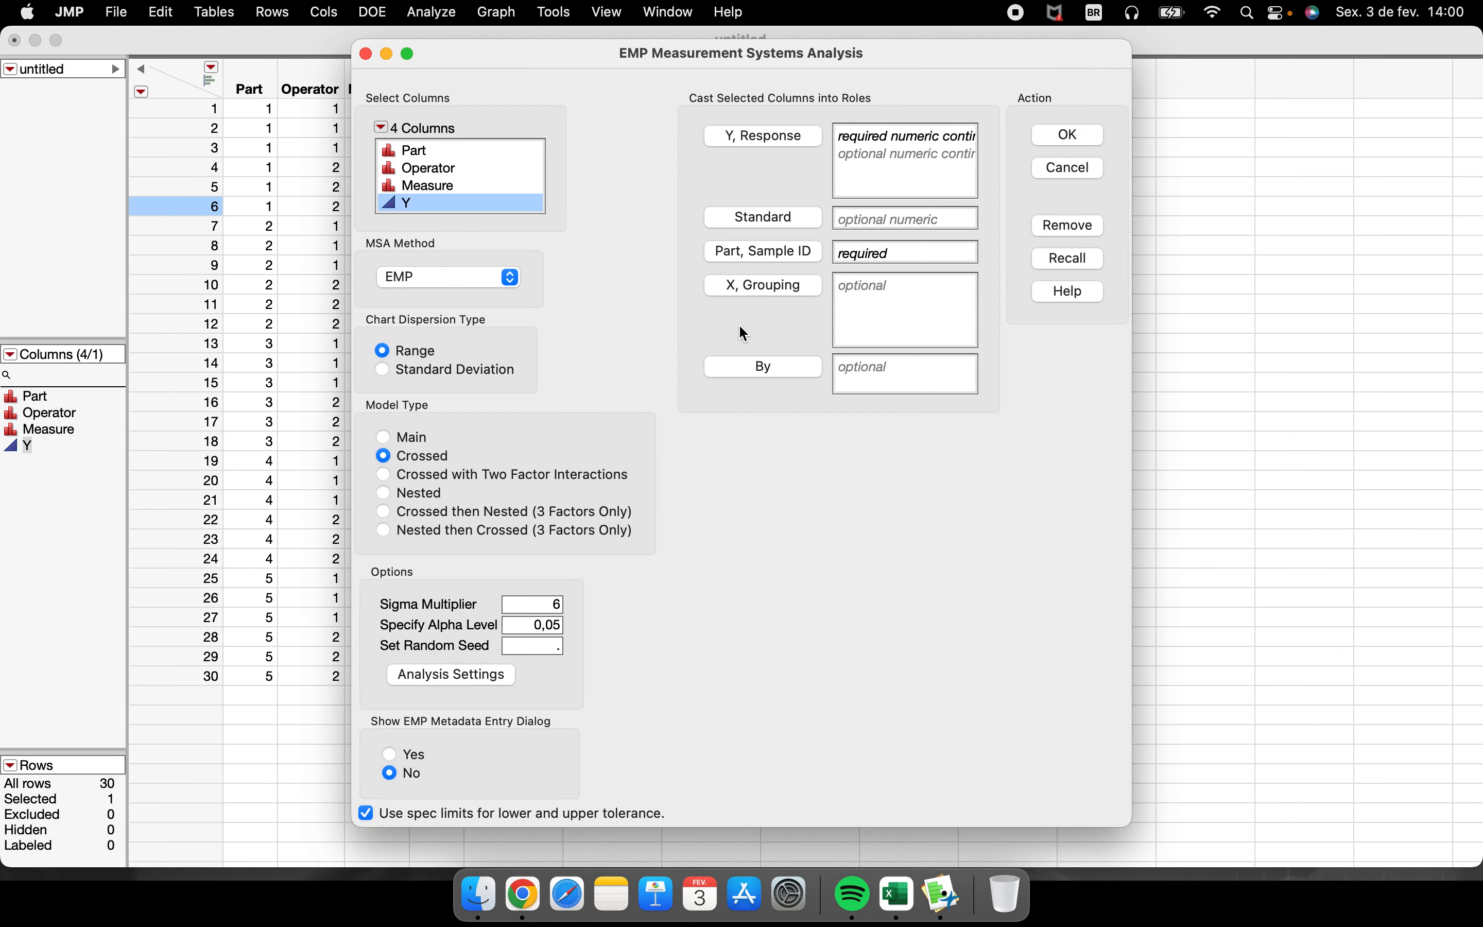
{"action": "left_click_drag", "start_coordinate": [587, 62], "coordinate": [736, 78]}
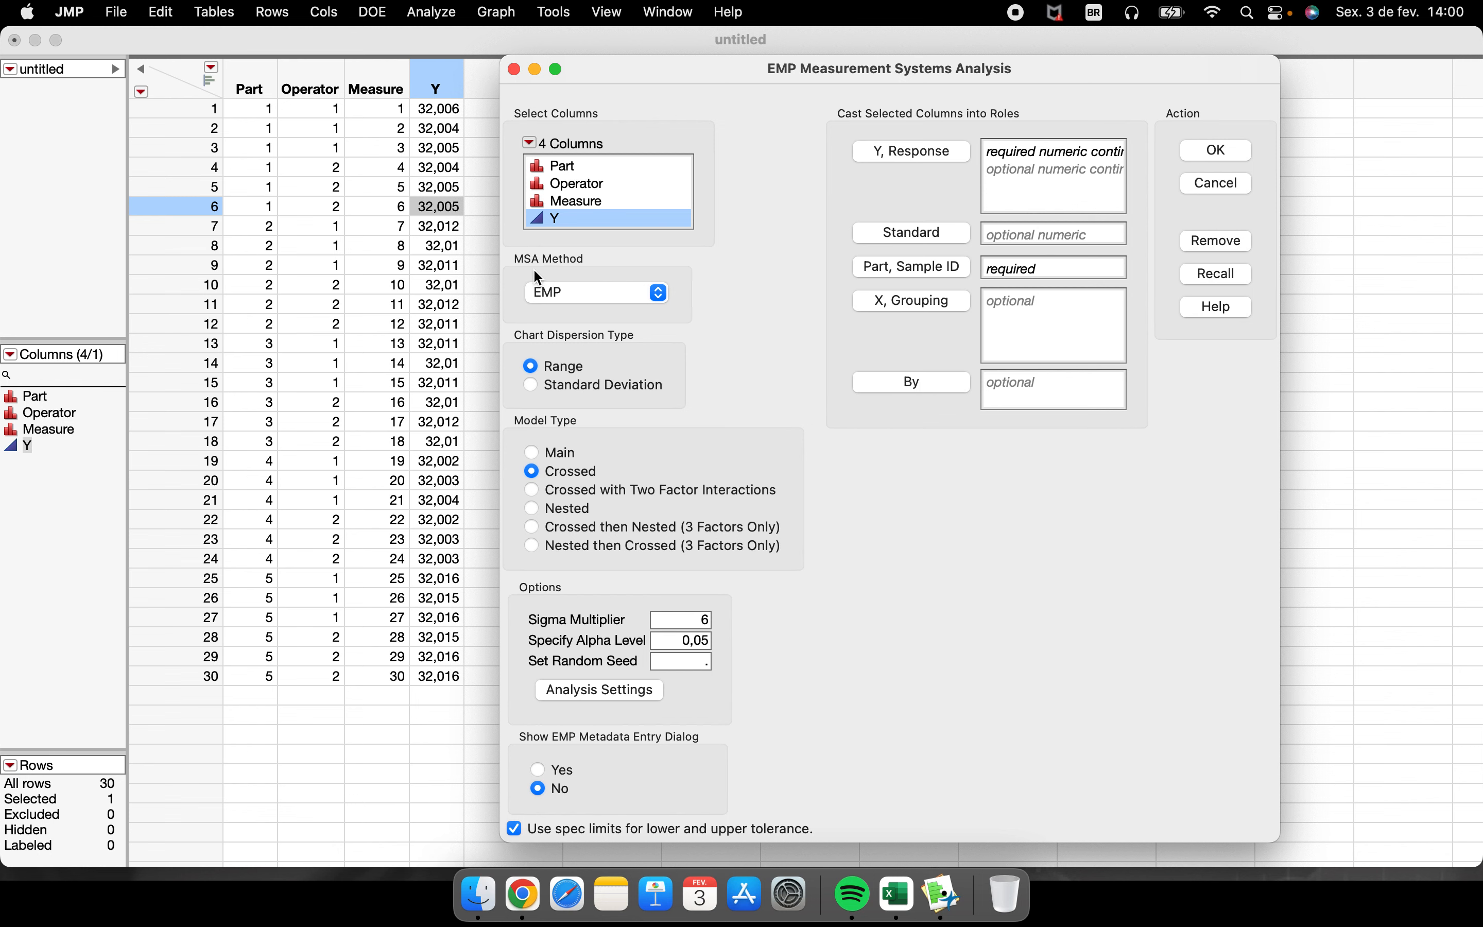
Set the MSA method to Gauge R&R
{"action": "left_click", "coordinate": [579, 295]}
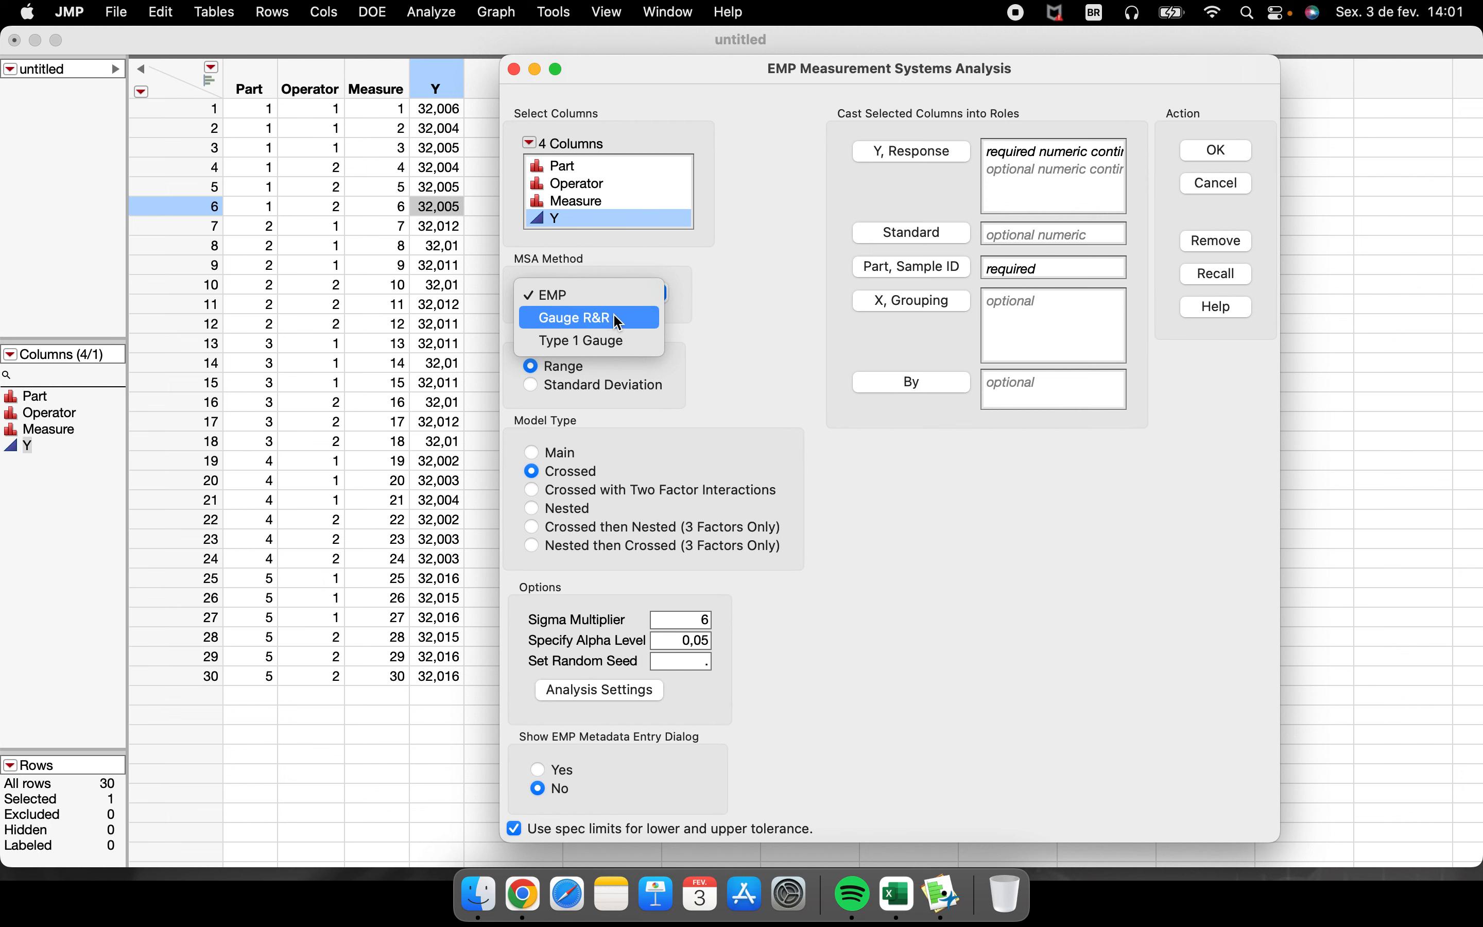
{"action": "left_click", "coordinate": [718, 316]}
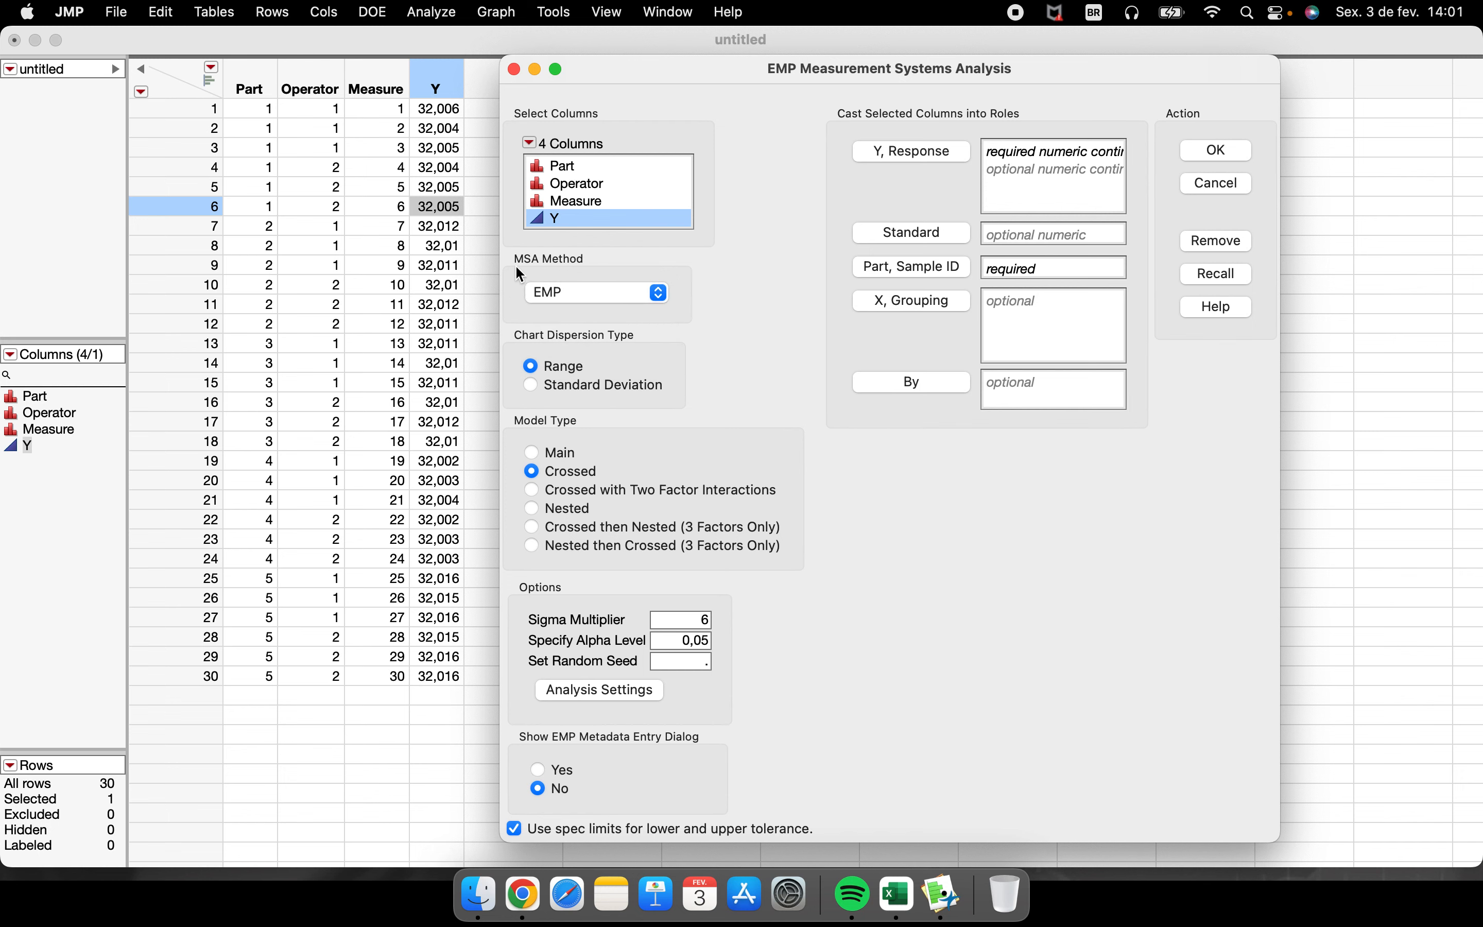
{"action": "left_click", "coordinate": [551, 293]}
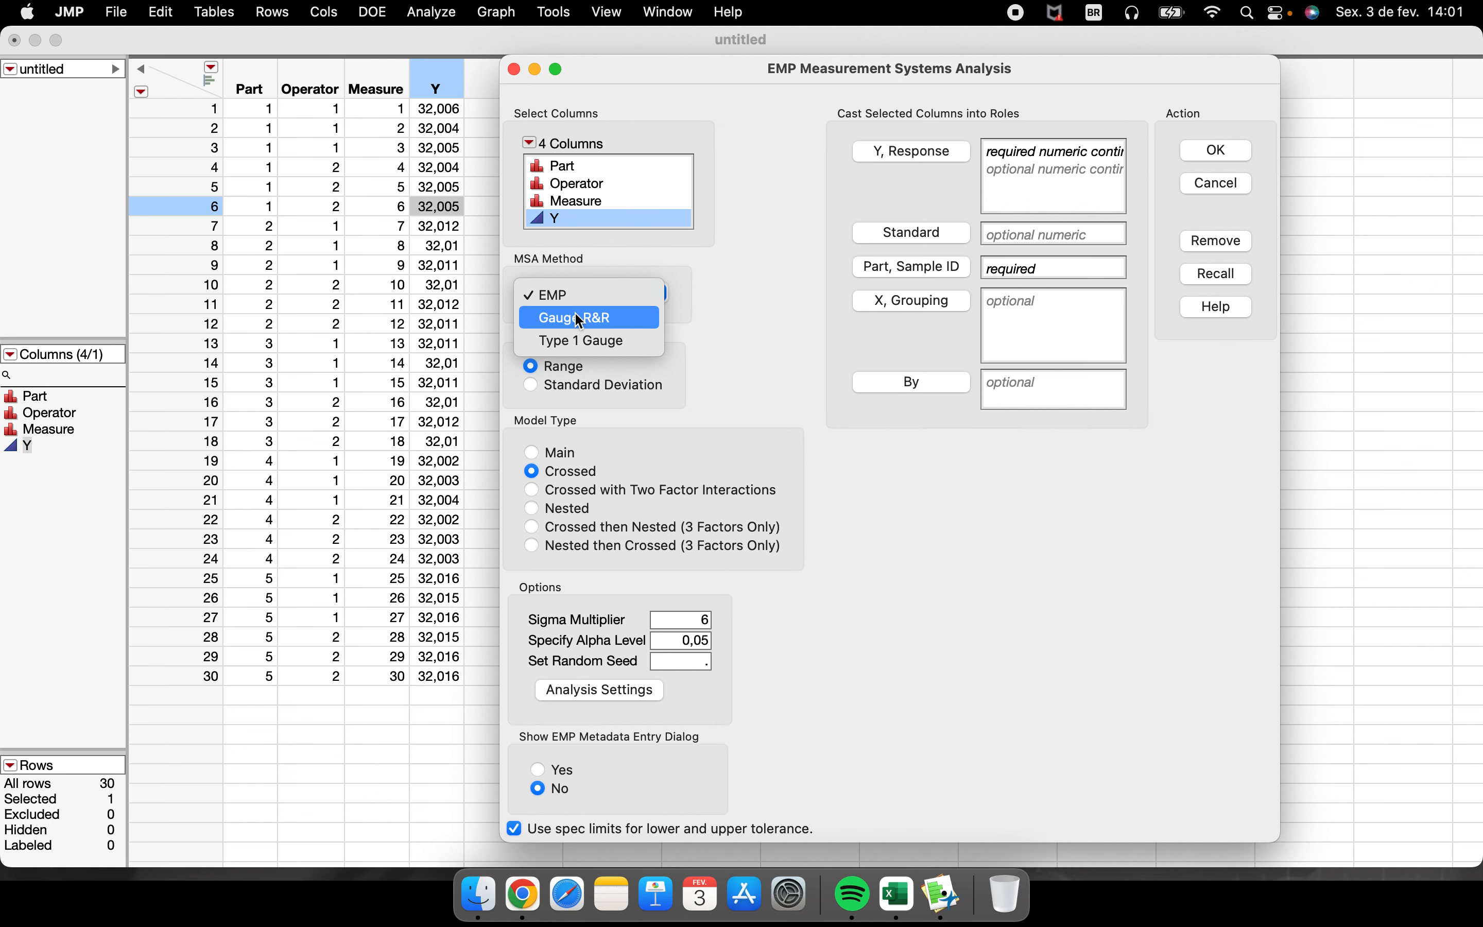
{"action": "left_click", "coordinate": [577, 316]}
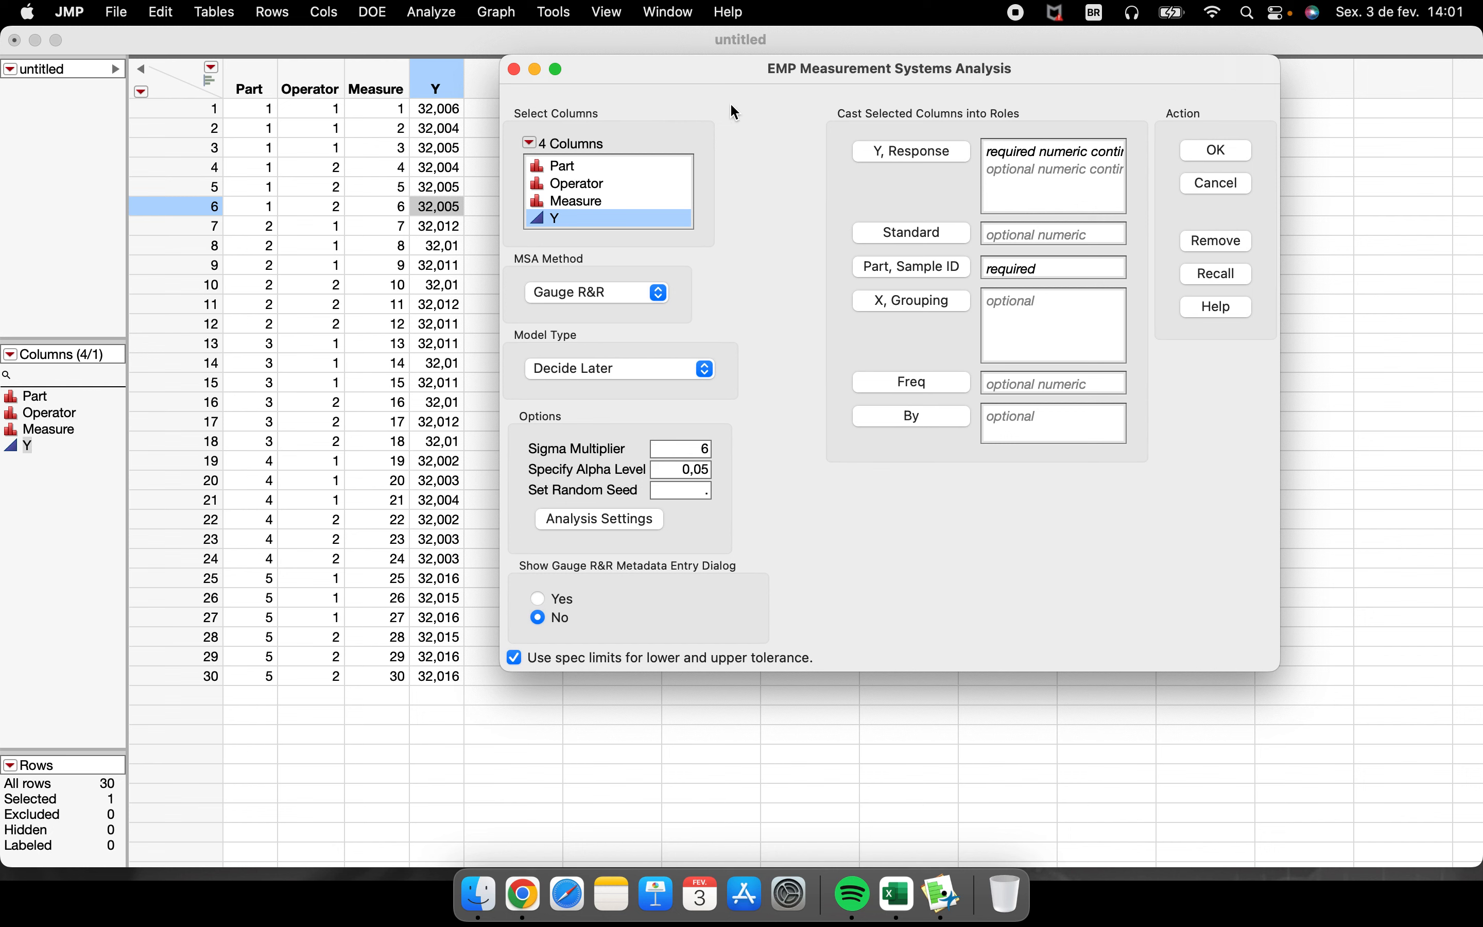
Assign Y as the response, Part as the Part/Sample ID and Operator as the grouping column, and run the analysis
{"action": "mouse_move", "coordinate": [814, 275]}
{"action": "left_mouse_down"}
{"action": "mouse_move", "coordinate": [1057, 279]}
{"action": "mouse_move", "coordinate": [901, 245]}
{"action": "mouse_move", "coordinate": [835, 270]}
{"action": "mouse_move", "coordinate": [1055, 275]}
{"action": "mouse_move", "coordinate": [884, 244]}
{"action": "mouse_move", "coordinate": [879, 284]}
{"action": "mouse_move", "coordinate": [951, 286]}
{"action": "left_mouse_up"}
{"action": "left_click", "coordinate": [859, 161]}
{"action": "left_click", "coordinate": [672, 182]}
{"action": "left_click", "coordinate": [678, 171]}
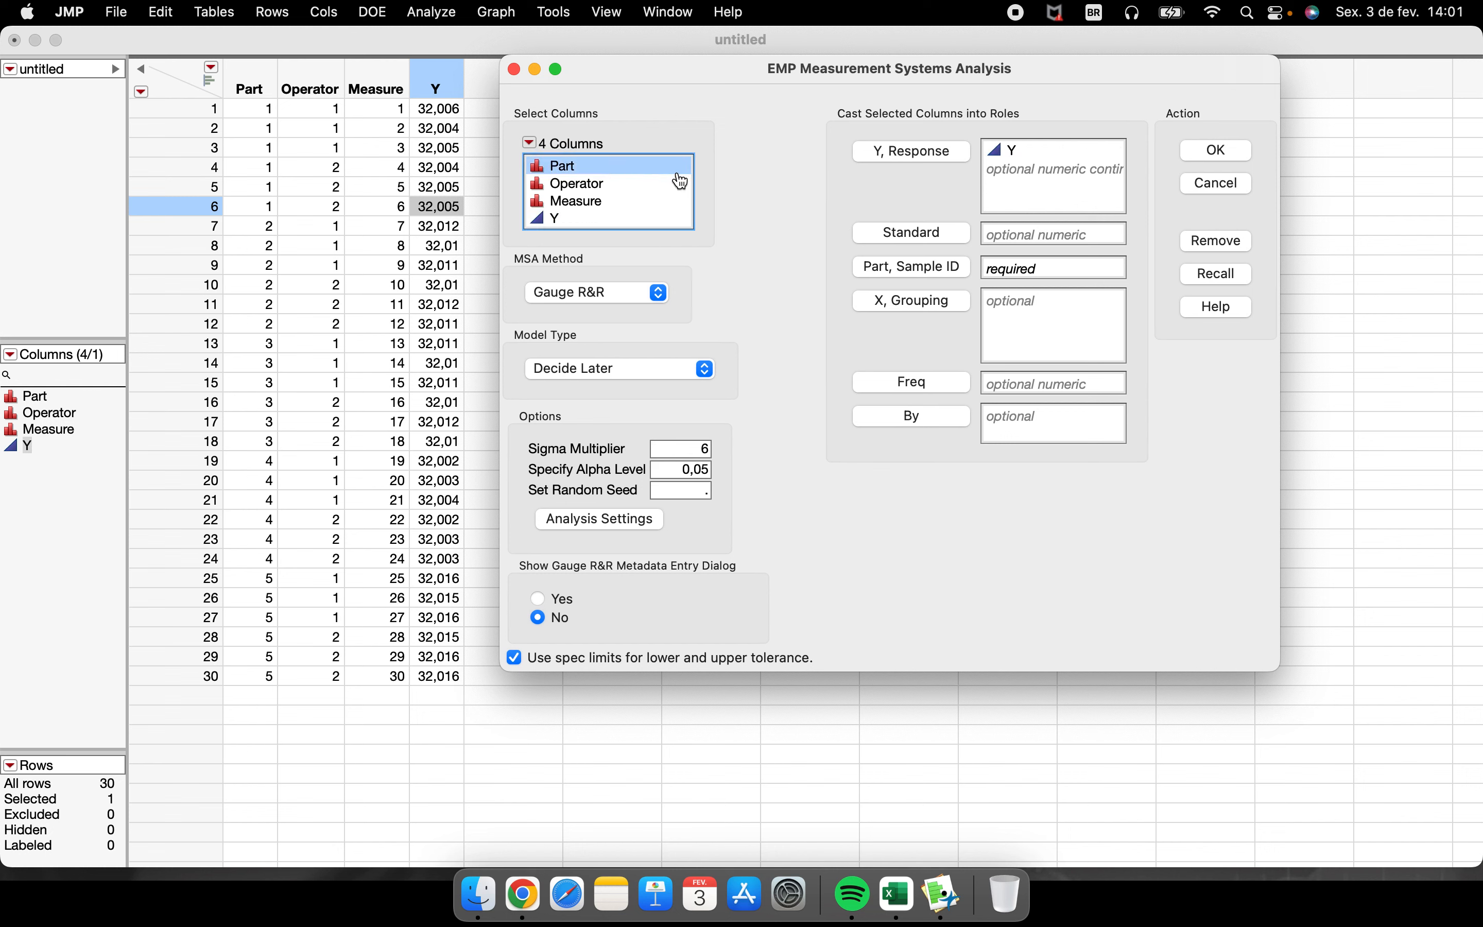
{"action": "left_click", "coordinate": [908, 268]}
{"action": "left_click", "coordinate": [622, 186]}
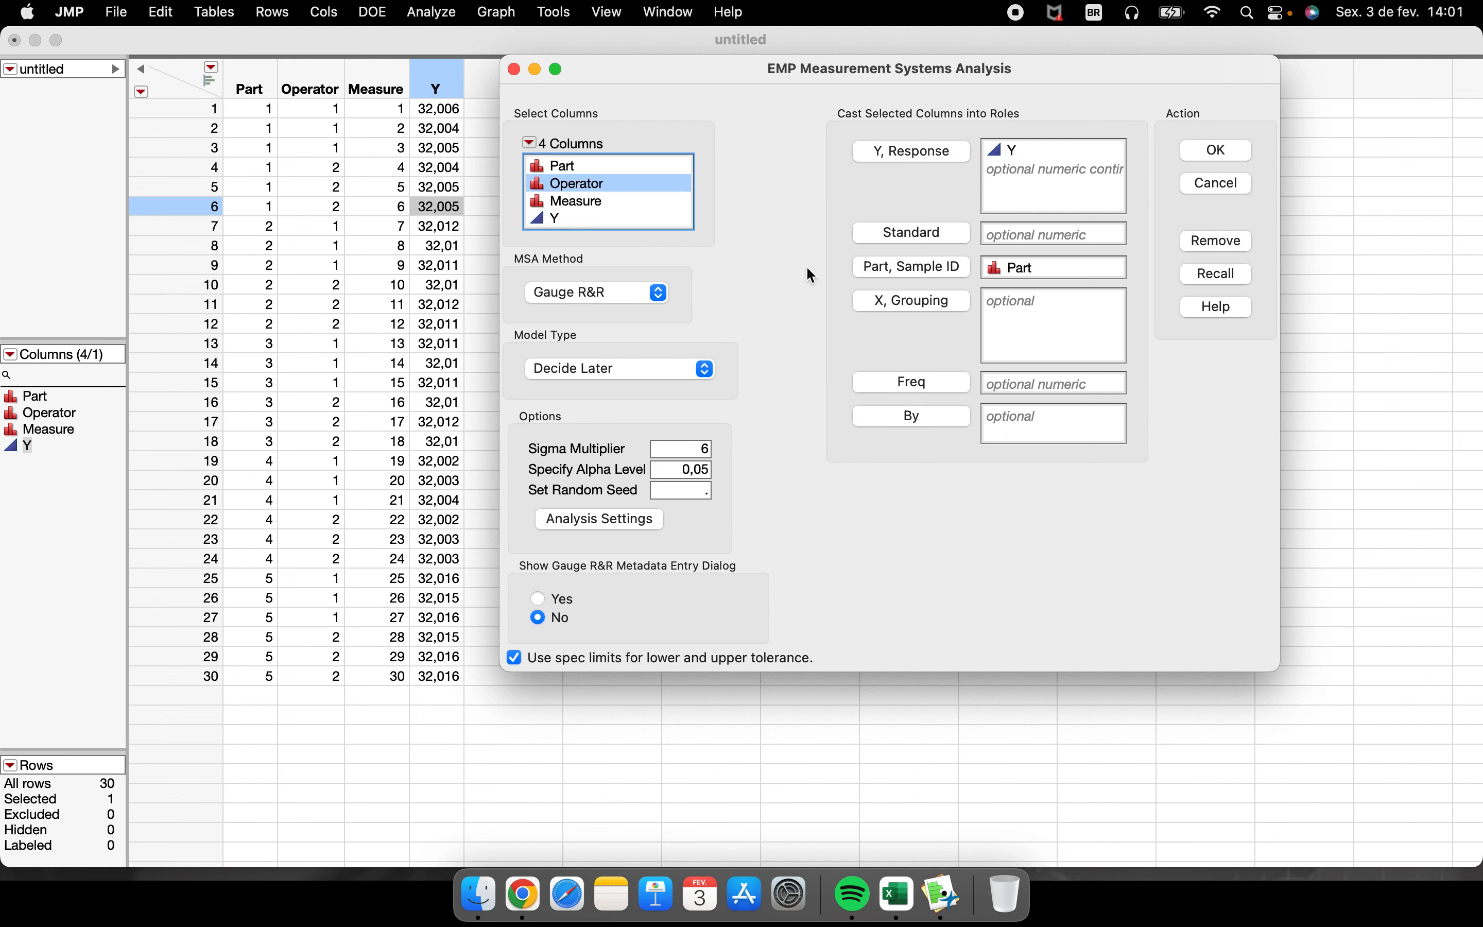
{"action": "left_click", "coordinate": [910, 302]}
{"action": "left_click", "coordinate": [1215, 153]}
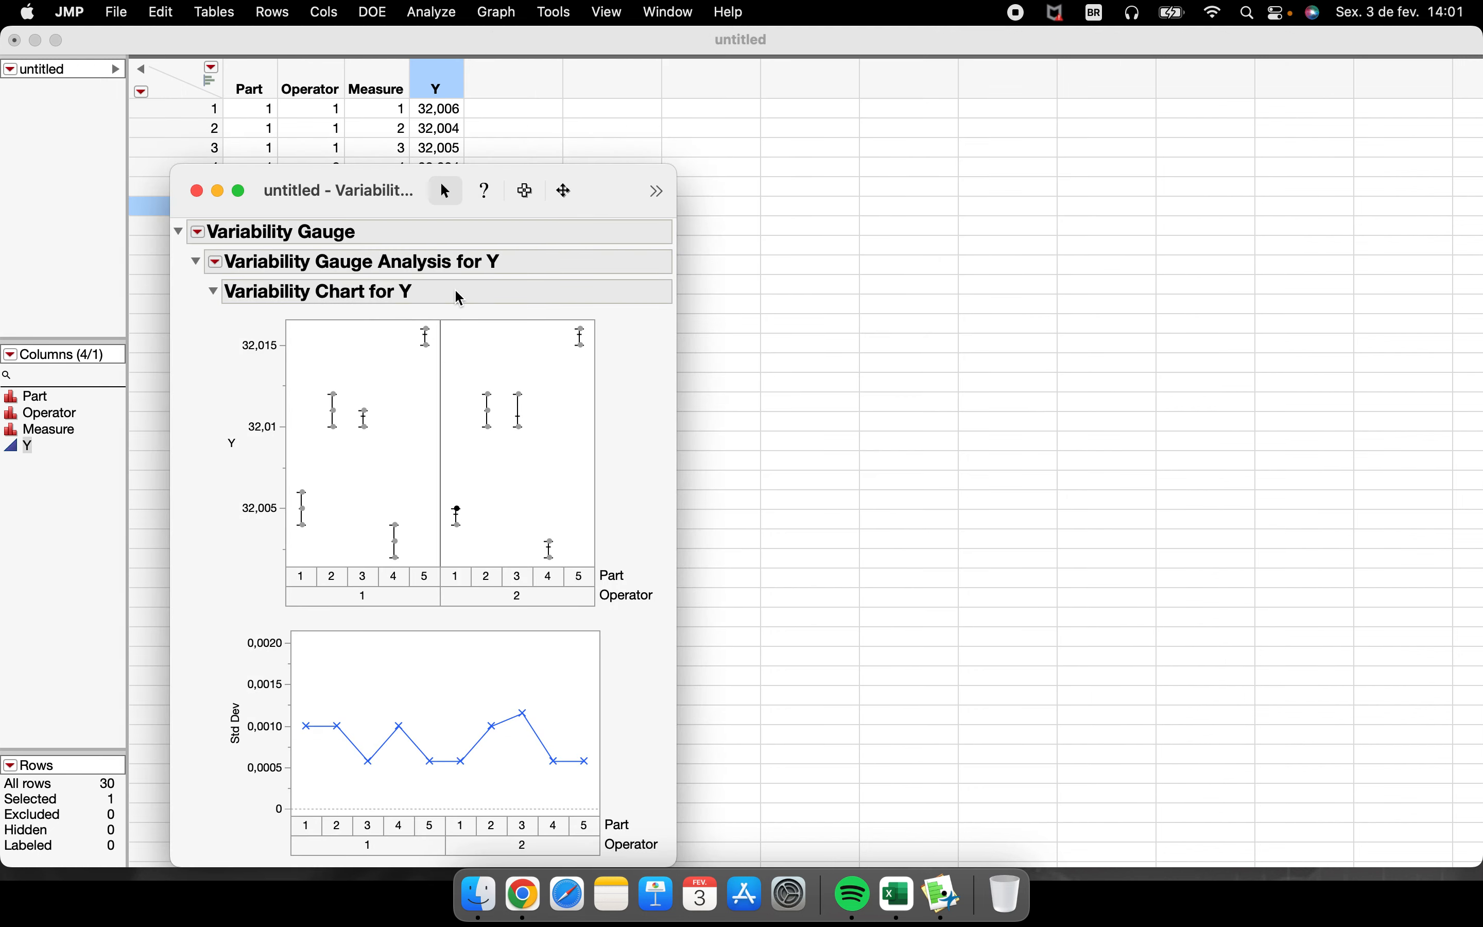
Place the variability report beside the data table and start a Gauge R&R study for Y with the Main Effect model
{"action": "left_click", "coordinate": [494, 344]}
{"action": "left_click_drag", "start_coordinate": [408, 219], "coordinate": [943, 103]}
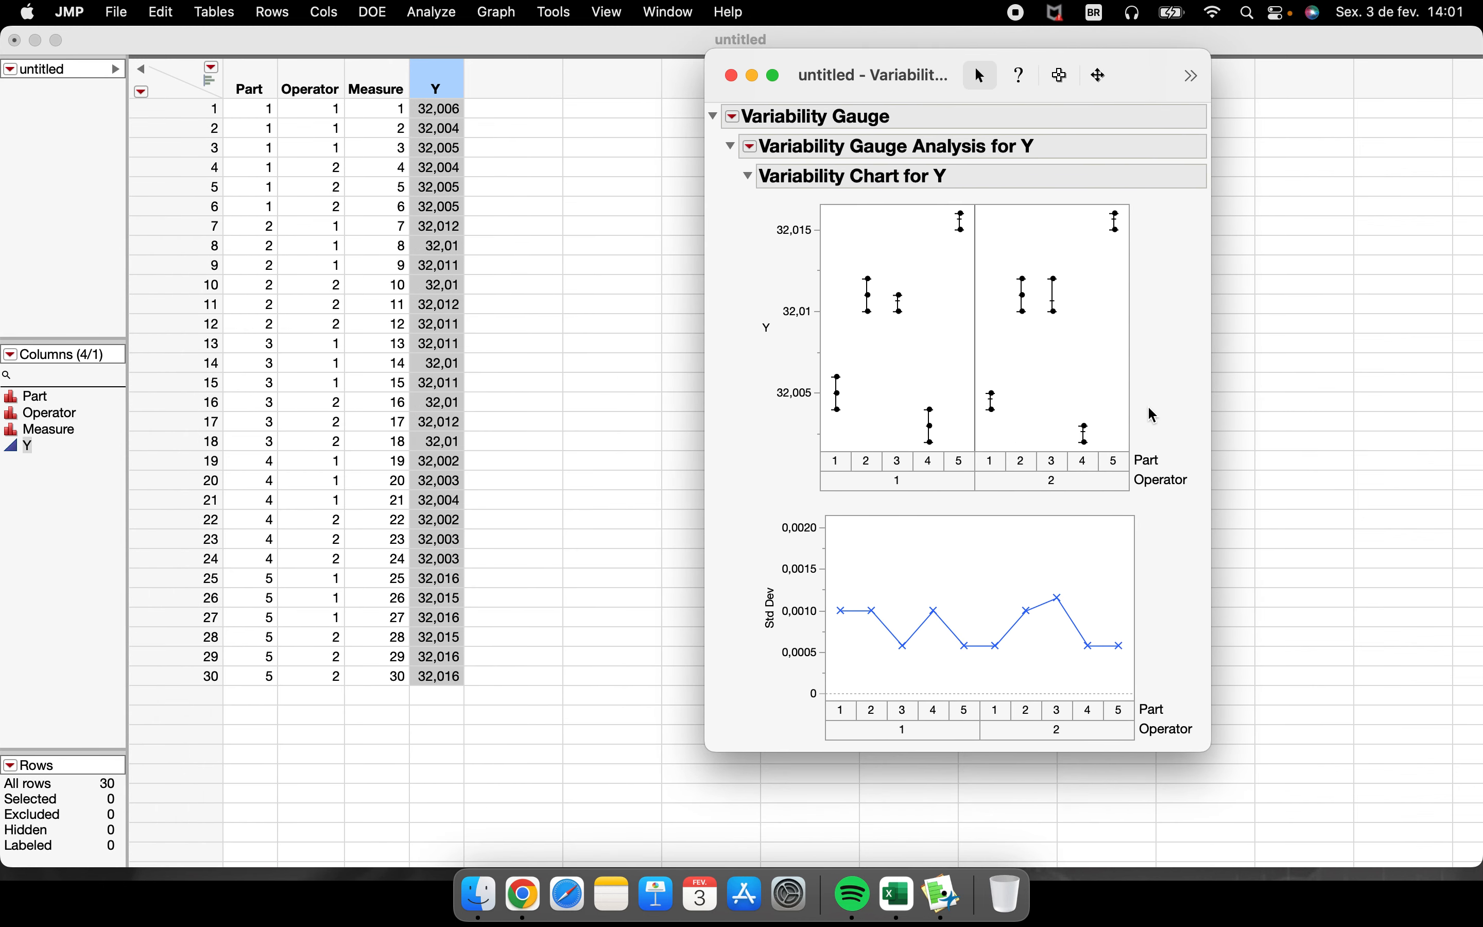
{"action": "left_click", "coordinate": [754, 149]}
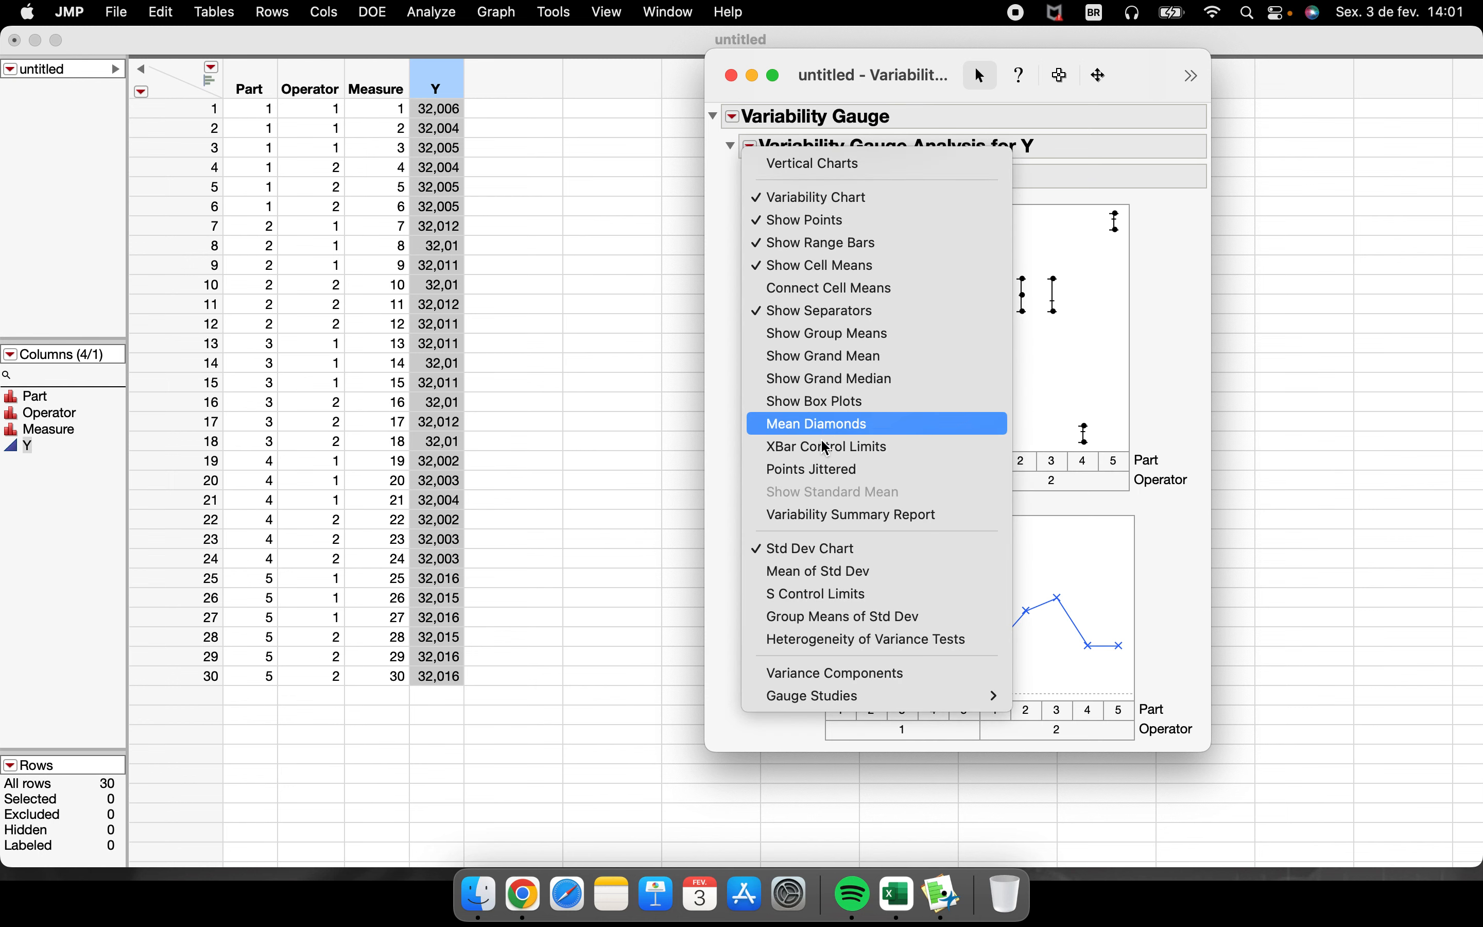
{"action": "mouse_move", "coordinate": [913, 702]}
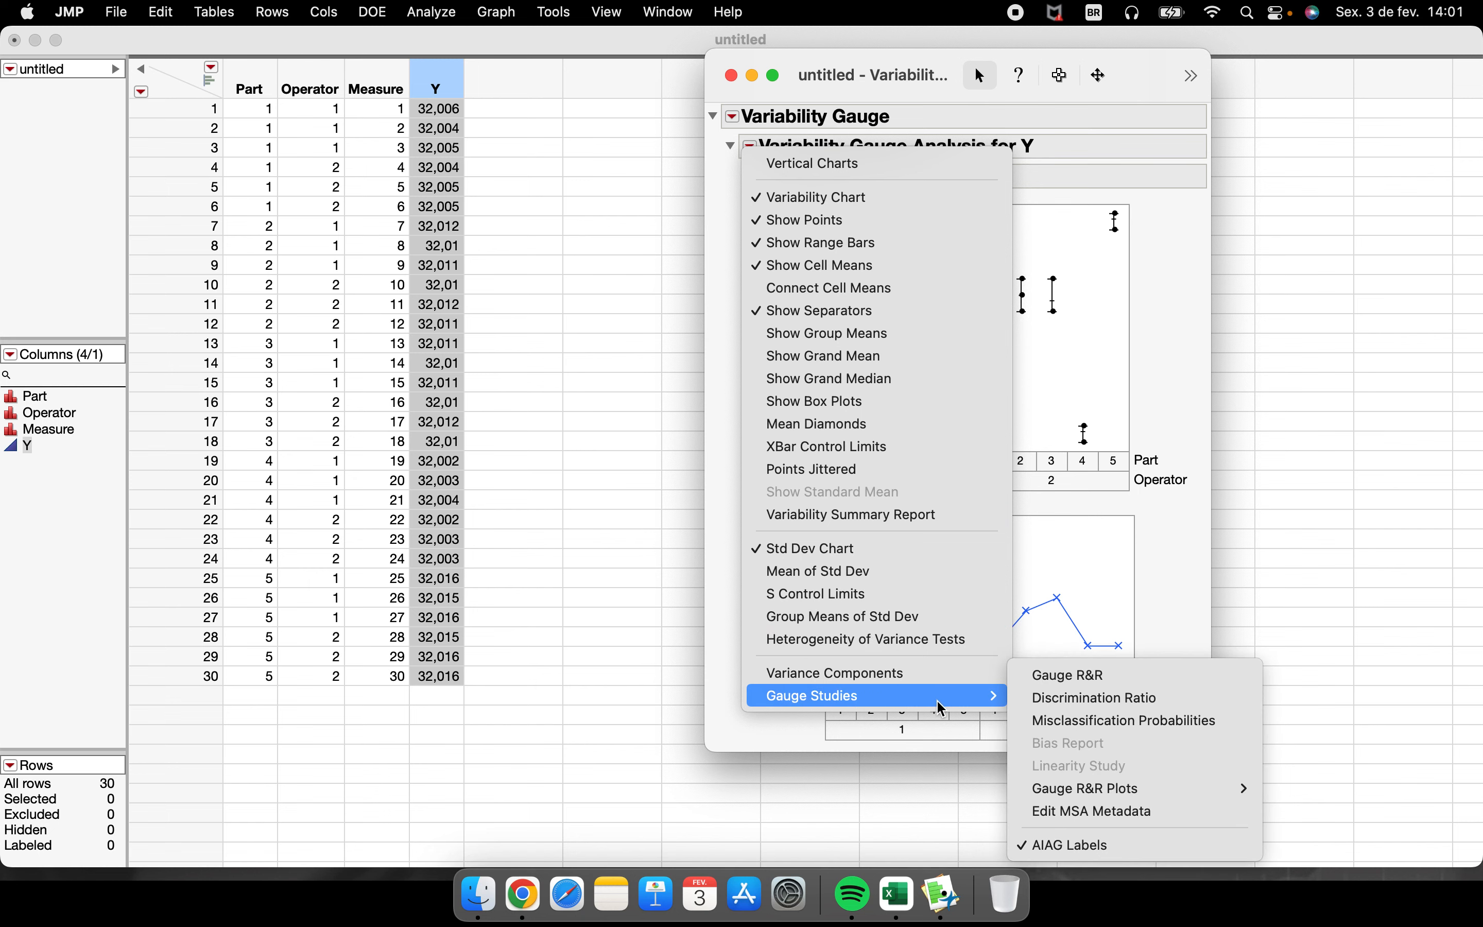
{"action": "left_click", "coordinate": [1083, 680]}
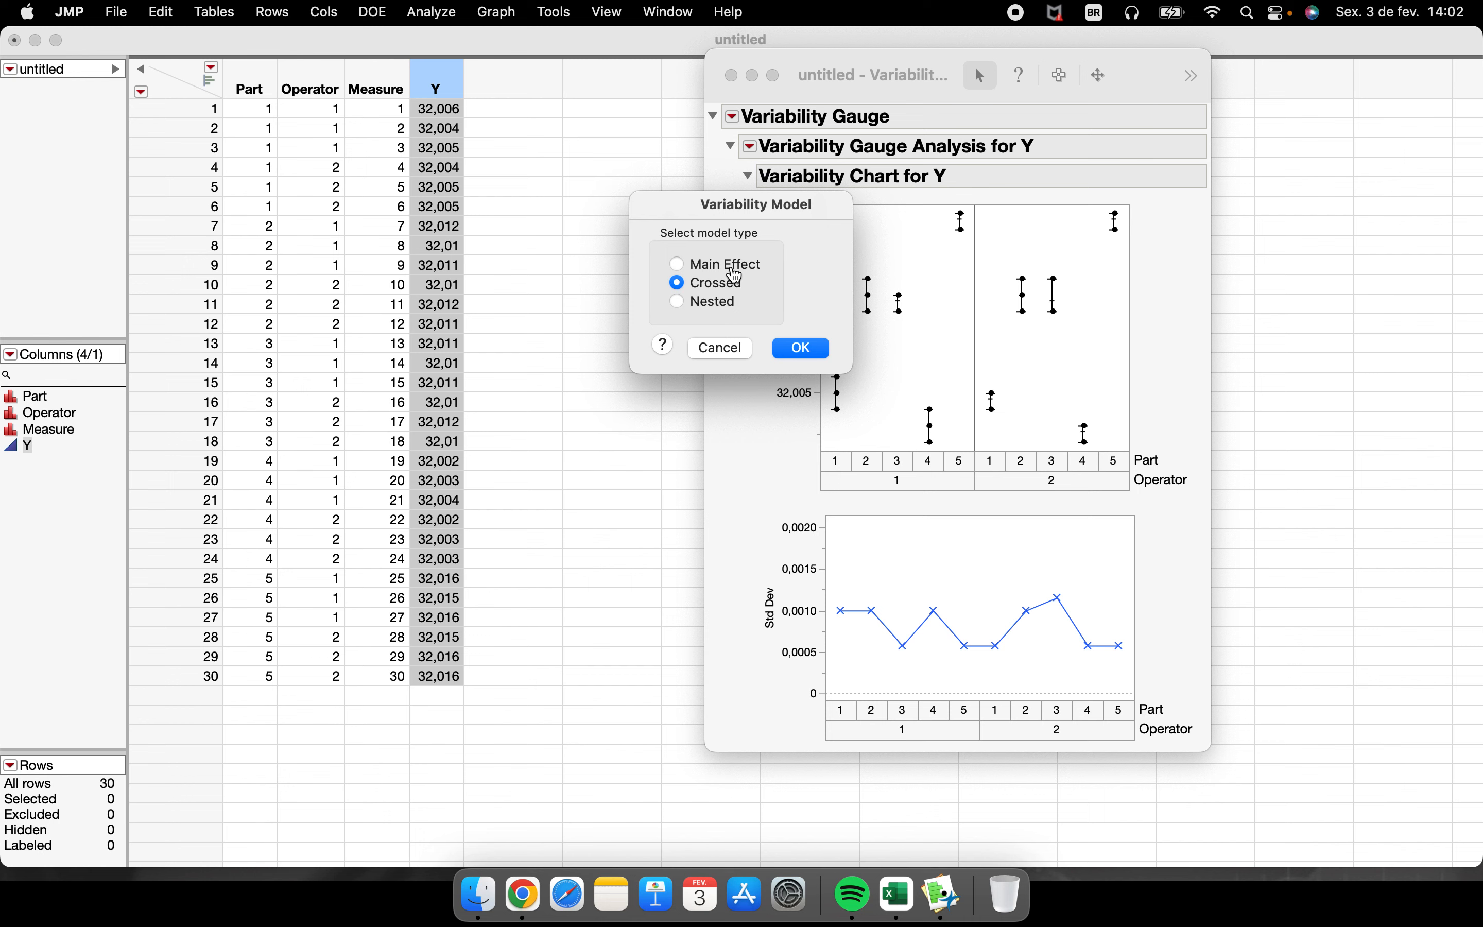
{"action": "left_click", "coordinate": [730, 264]}
{"action": "left_click", "coordinate": [807, 355]}
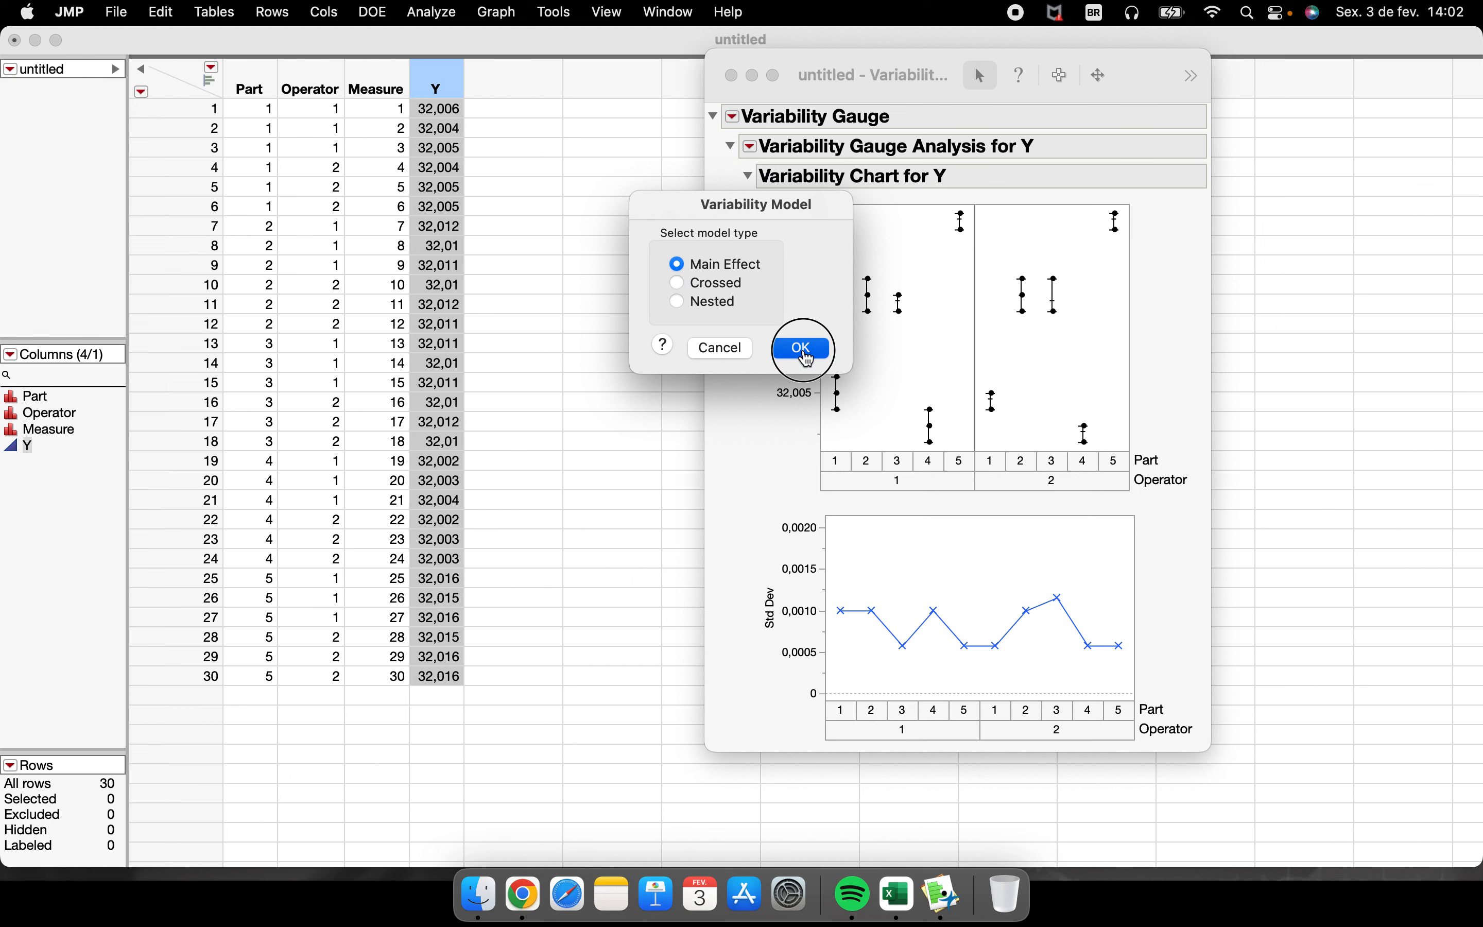
Set the lower tolerance to 32 and the upper tolerance to 32,02 for Y, and generate the Gauge R&R results
{"action": "left_click", "coordinate": [667, 357]}
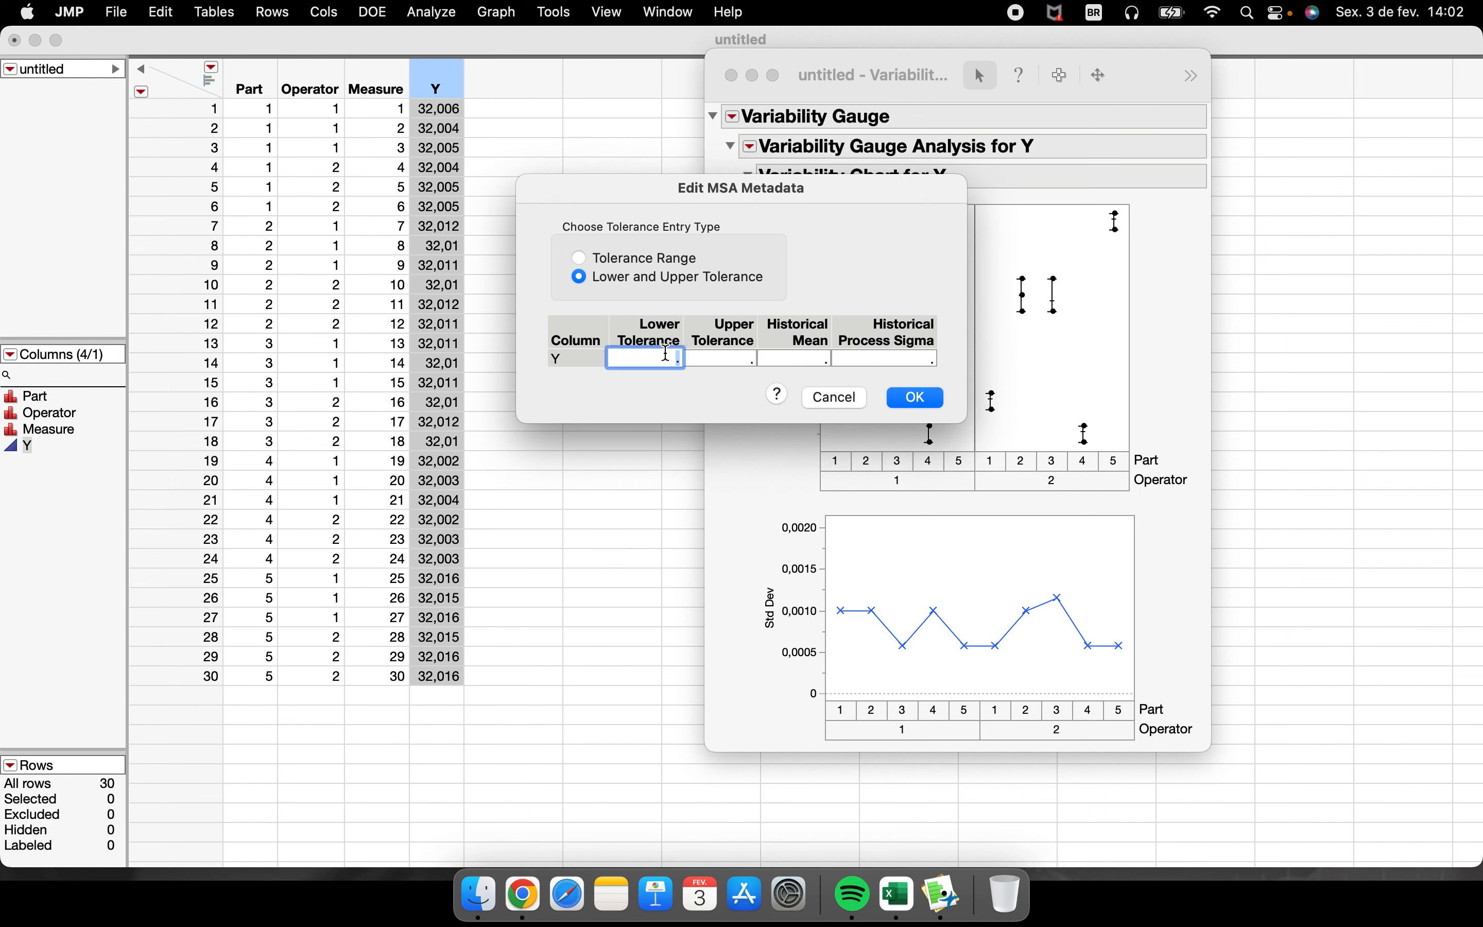
{"action": "type", "text": "32"}
{"action": "key", "text": "Tab"}
{"action": "type", "text": "32,"}
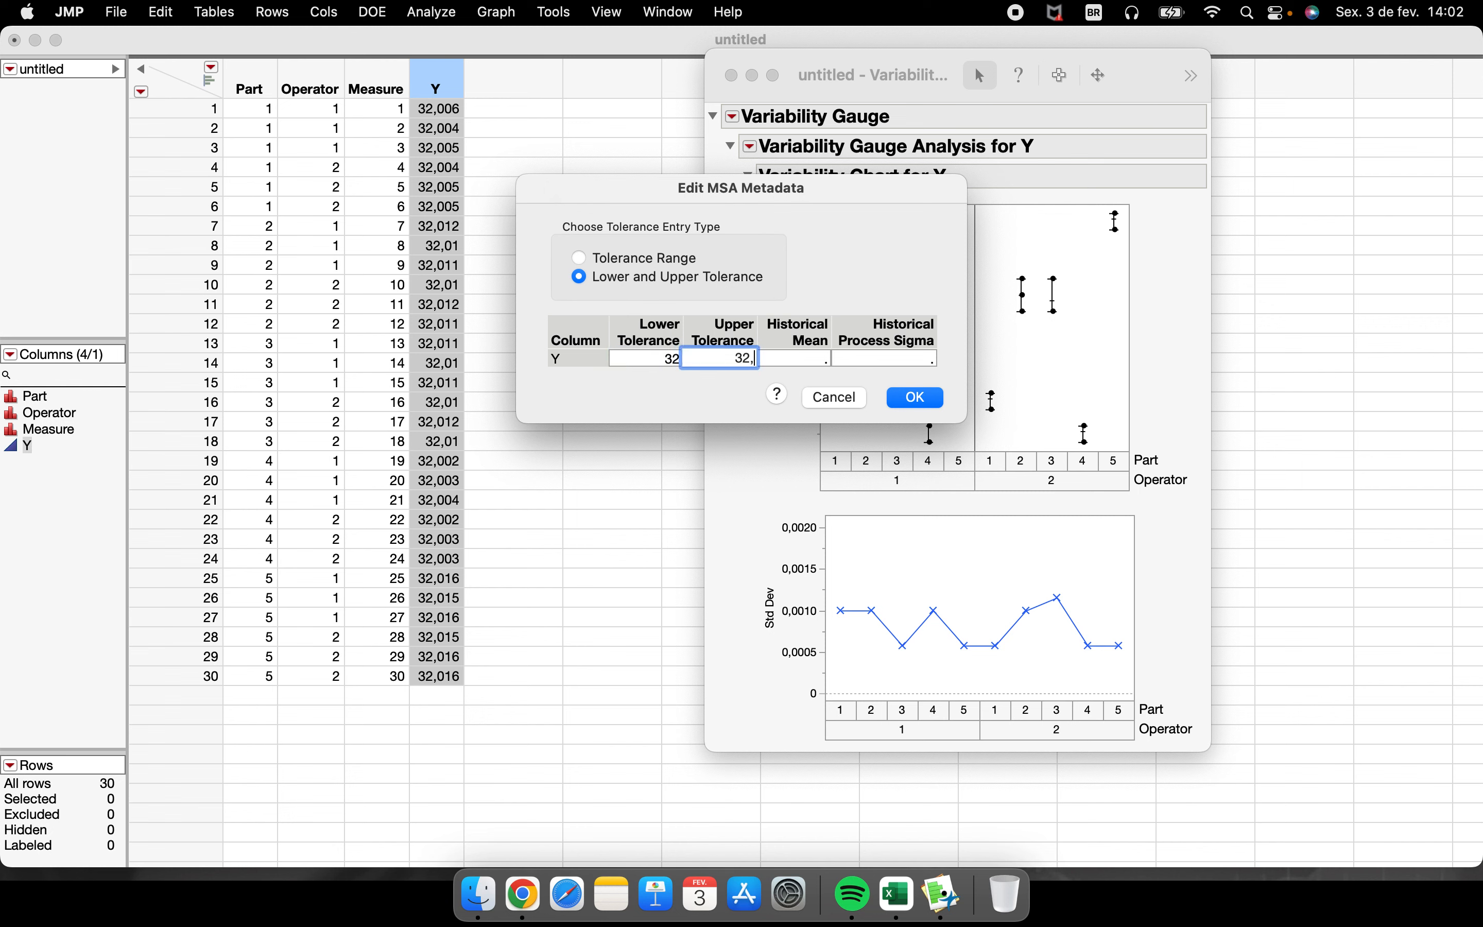
{"action": "type", "text": "02"}
{"action": "left_click", "coordinate": [895, 402]}
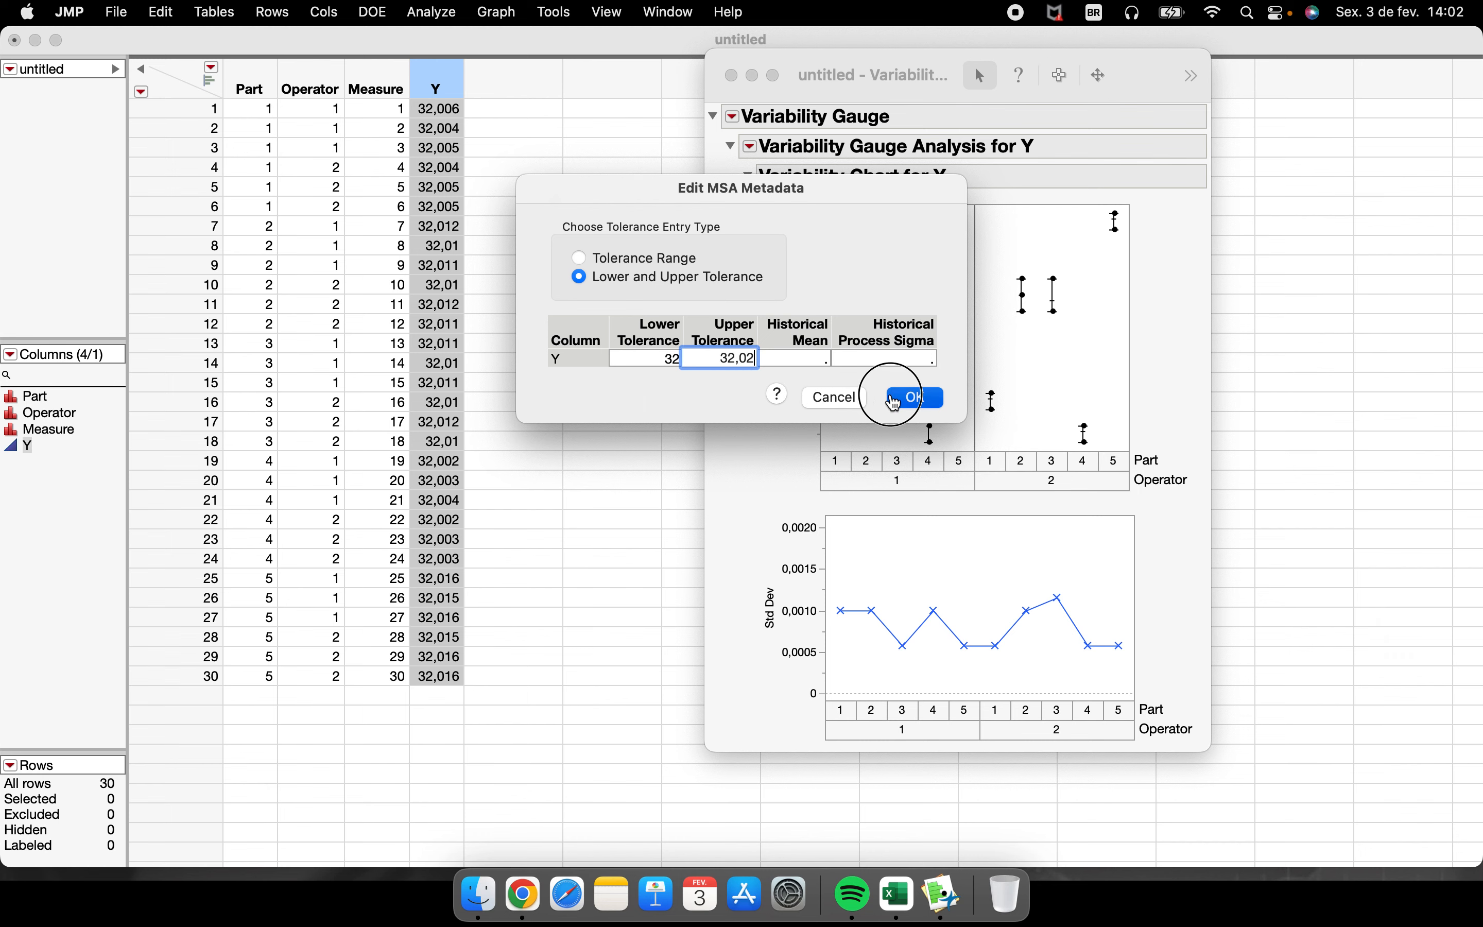
{"action": "scroll", "coordinate": [1131, 608], "scroll_direction": "down", "scroll_amount": 5}
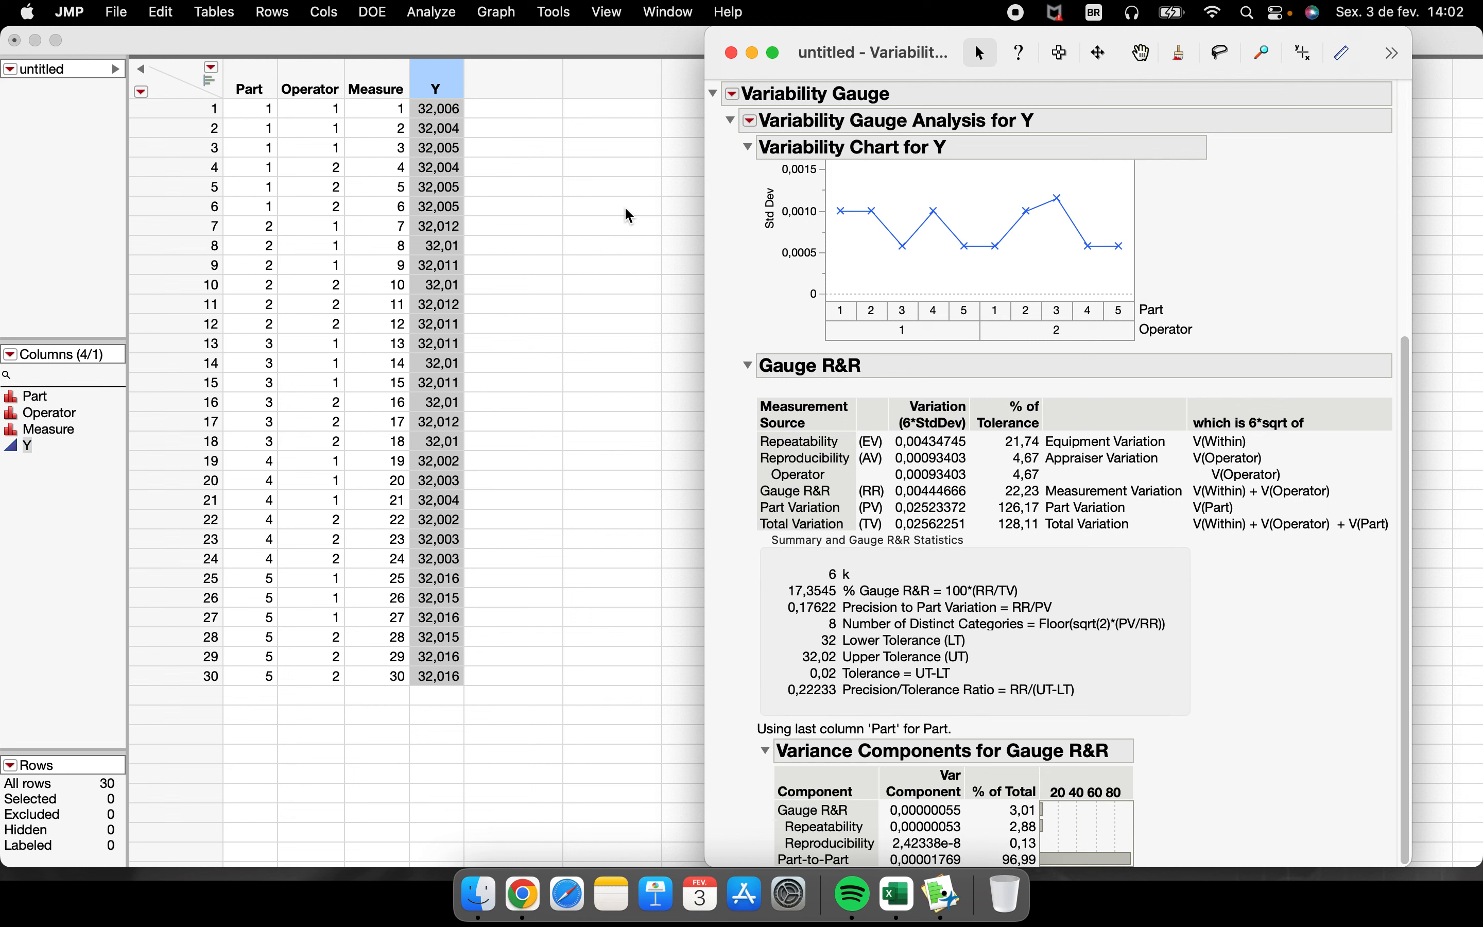
Relaunch the analysis dialog from the report to review the order of Operator and Part in the X, Grouping role, and cancel it
{"action": "left_click", "coordinate": [735, 98]}
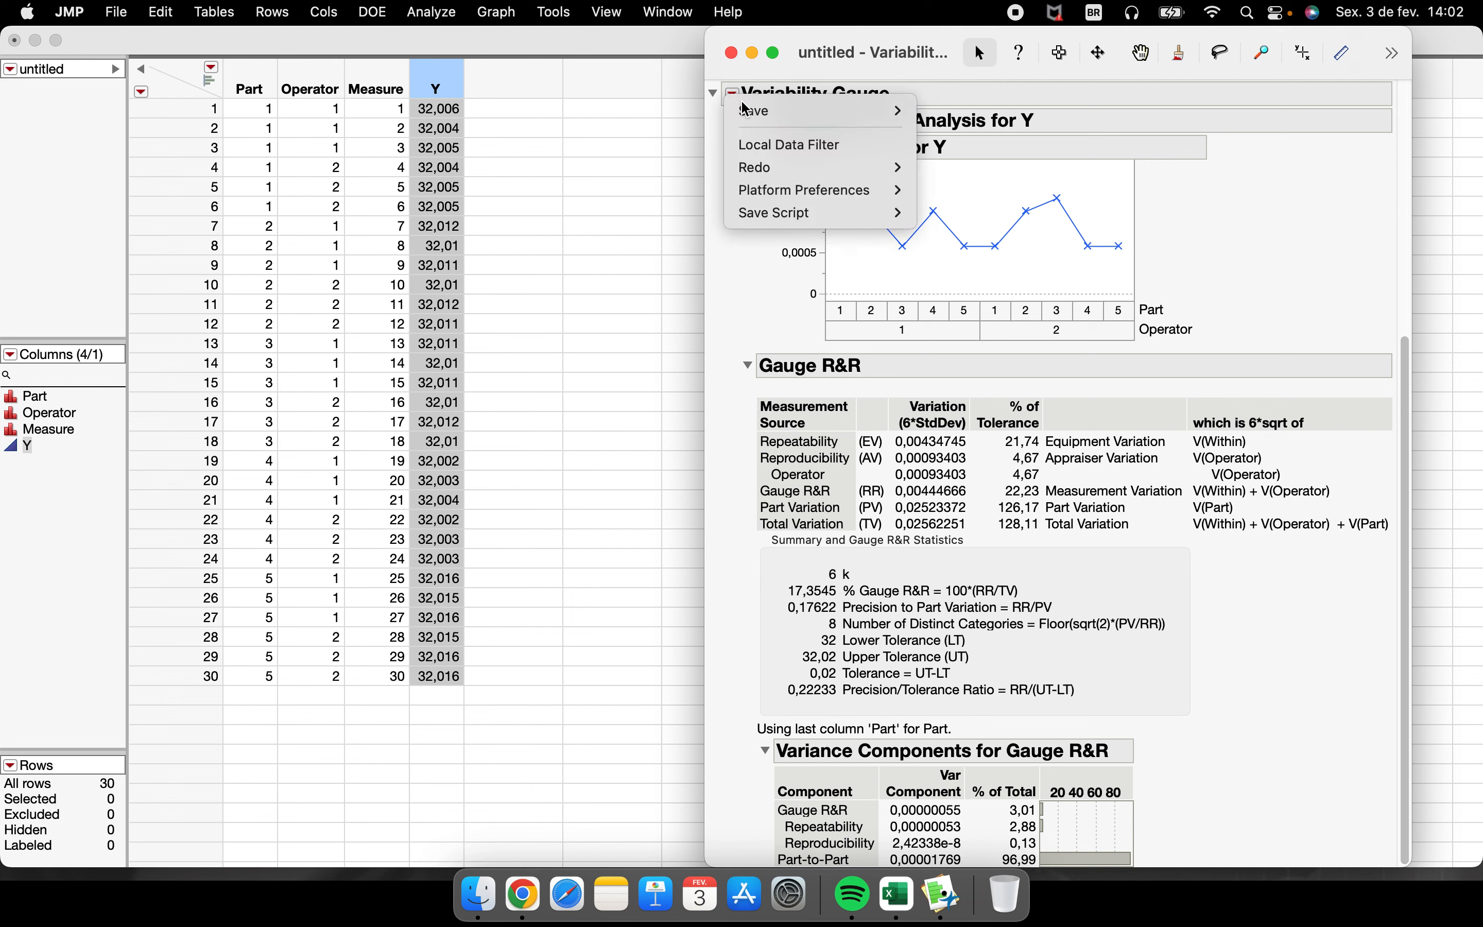
{"action": "mouse_move", "coordinate": [777, 168]}
{"action": "left_click", "coordinate": [946, 227]}
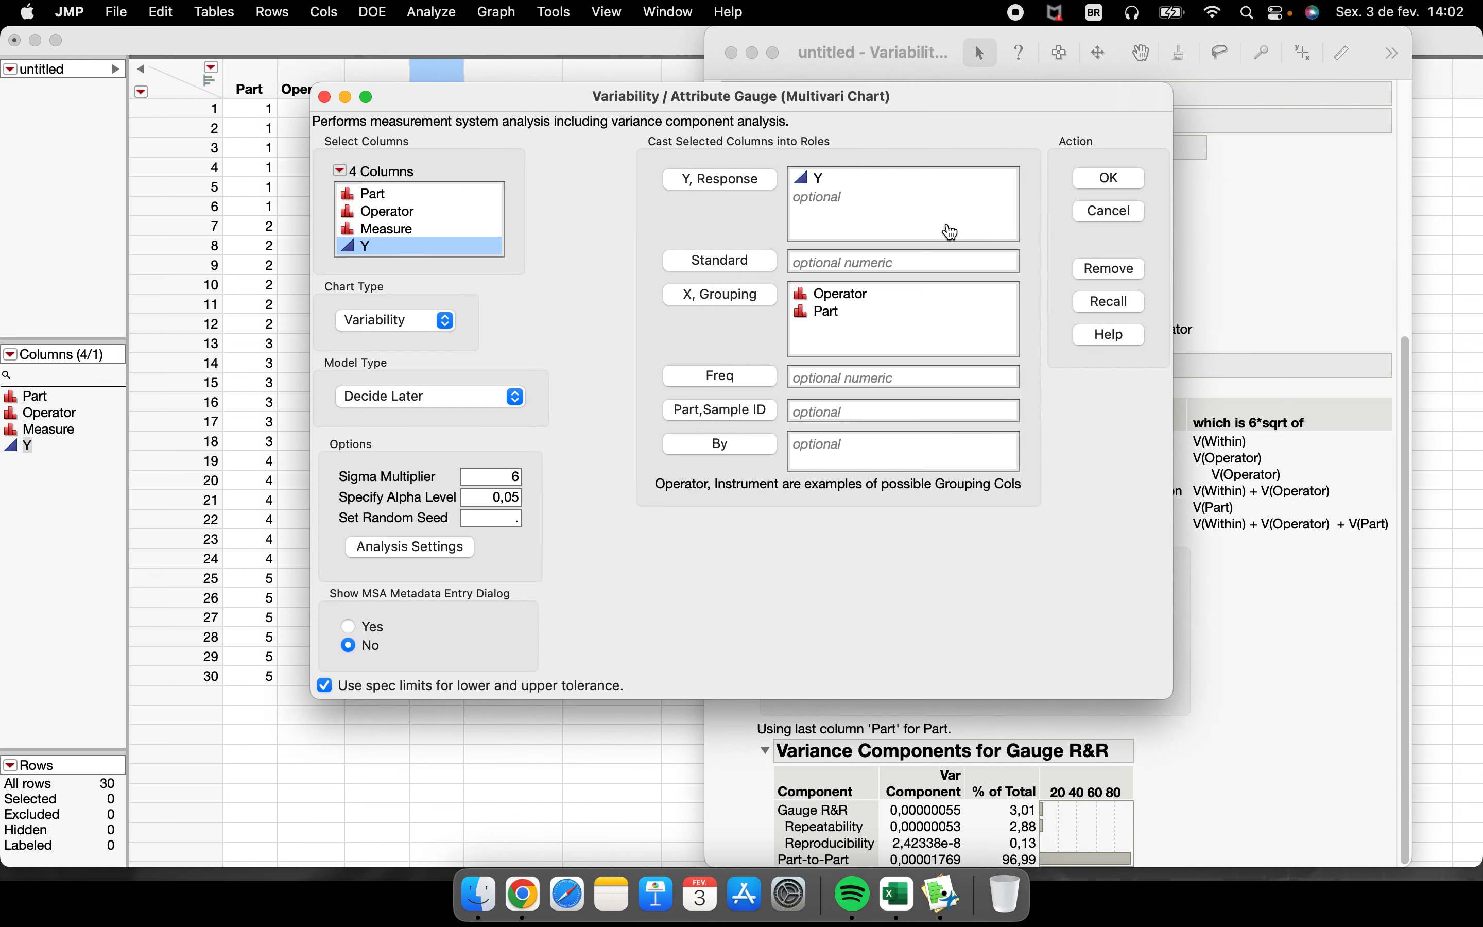
{"action": "left_click", "coordinate": [846, 323]}
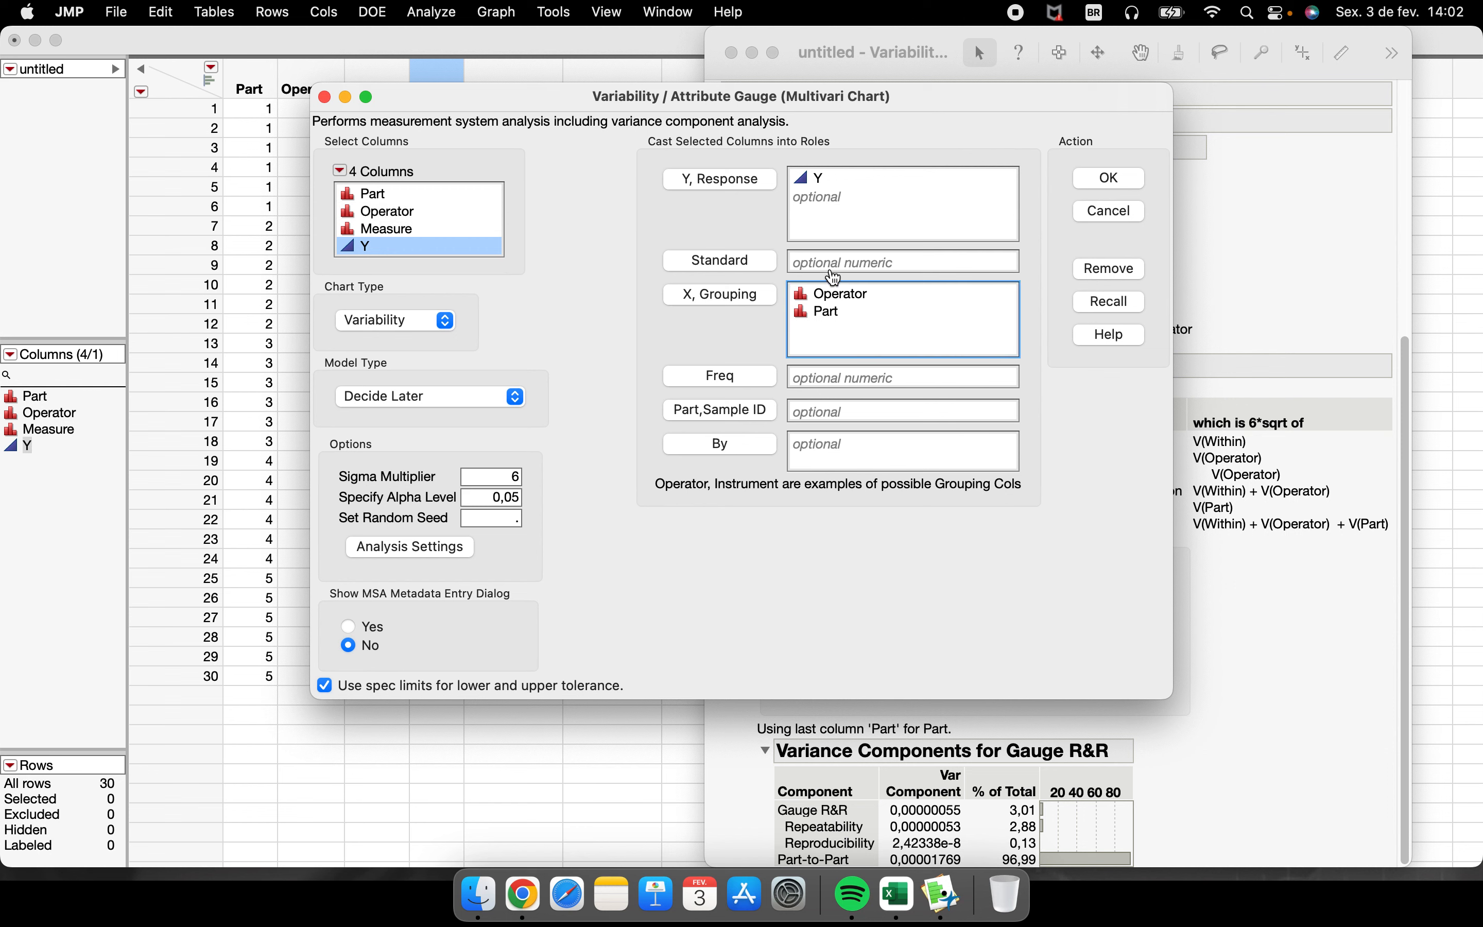
{"action": "left_click_drag", "start_coordinate": [682, 315], "coordinate": [697, 276]}
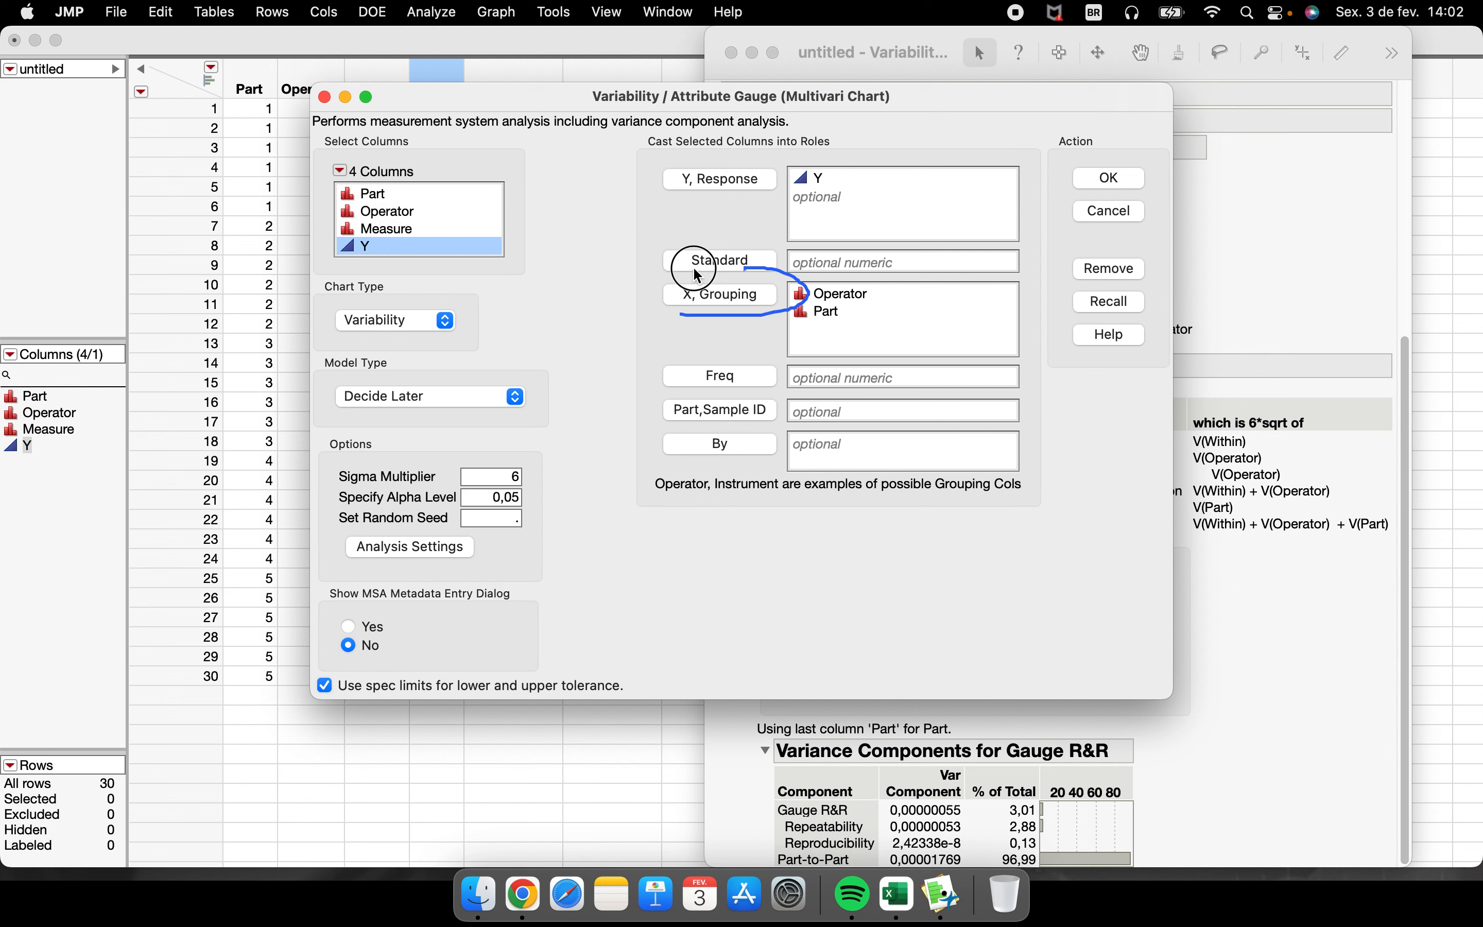
{"action": "left_click", "coordinate": [1110, 212]}
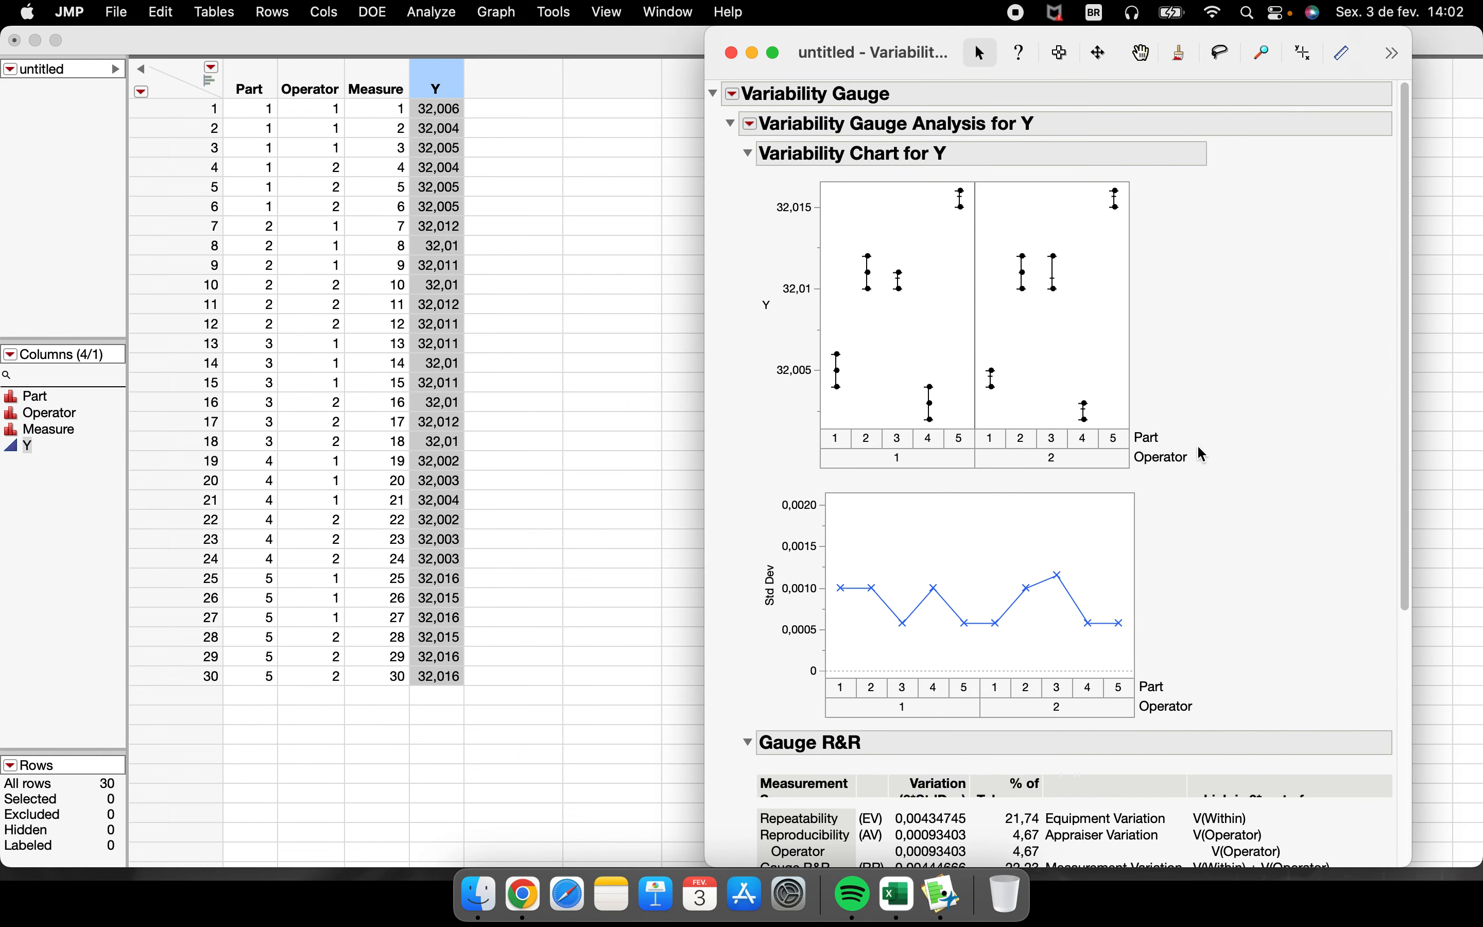
Minimize the variability report and the data table to show the desktop
{"action": "mouse_move", "coordinate": [1210, 421]}
{"action": "left_mouse_down"}
{"action": "mouse_move", "coordinate": [803, 146]}
{"action": "mouse_move", "coordinate": [1244, 335]}
{"action": "mouse_move", "coordinate": [1240, 346]}
{"action": "left_mouse_up"}
{"action": "left_click", "coordinate": [752, 52]}
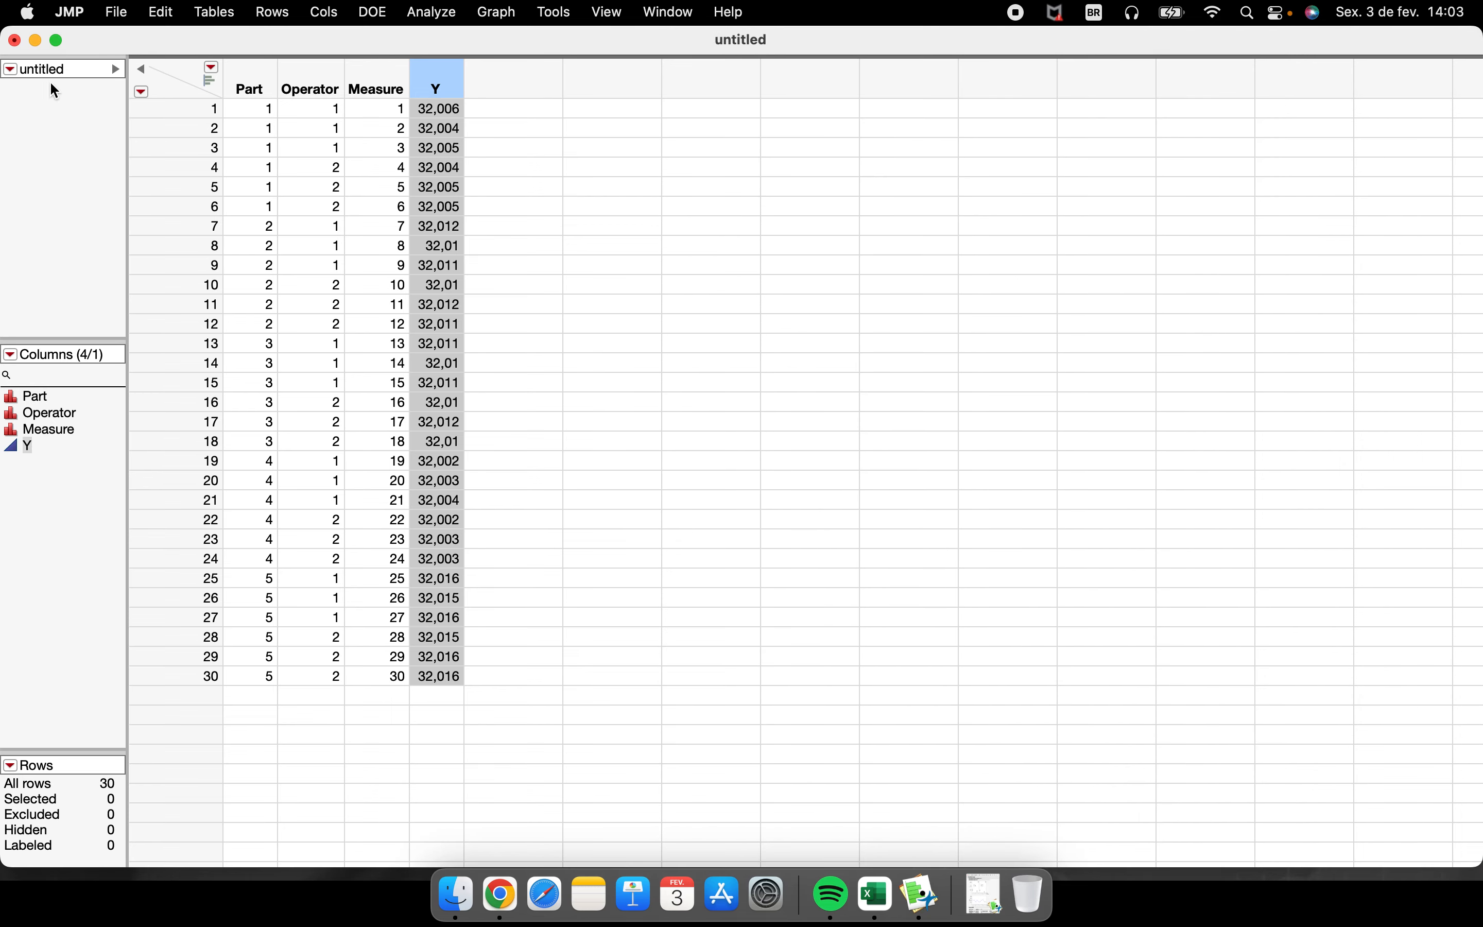
{"action": "left_click", "coordinate": [36, 41]}
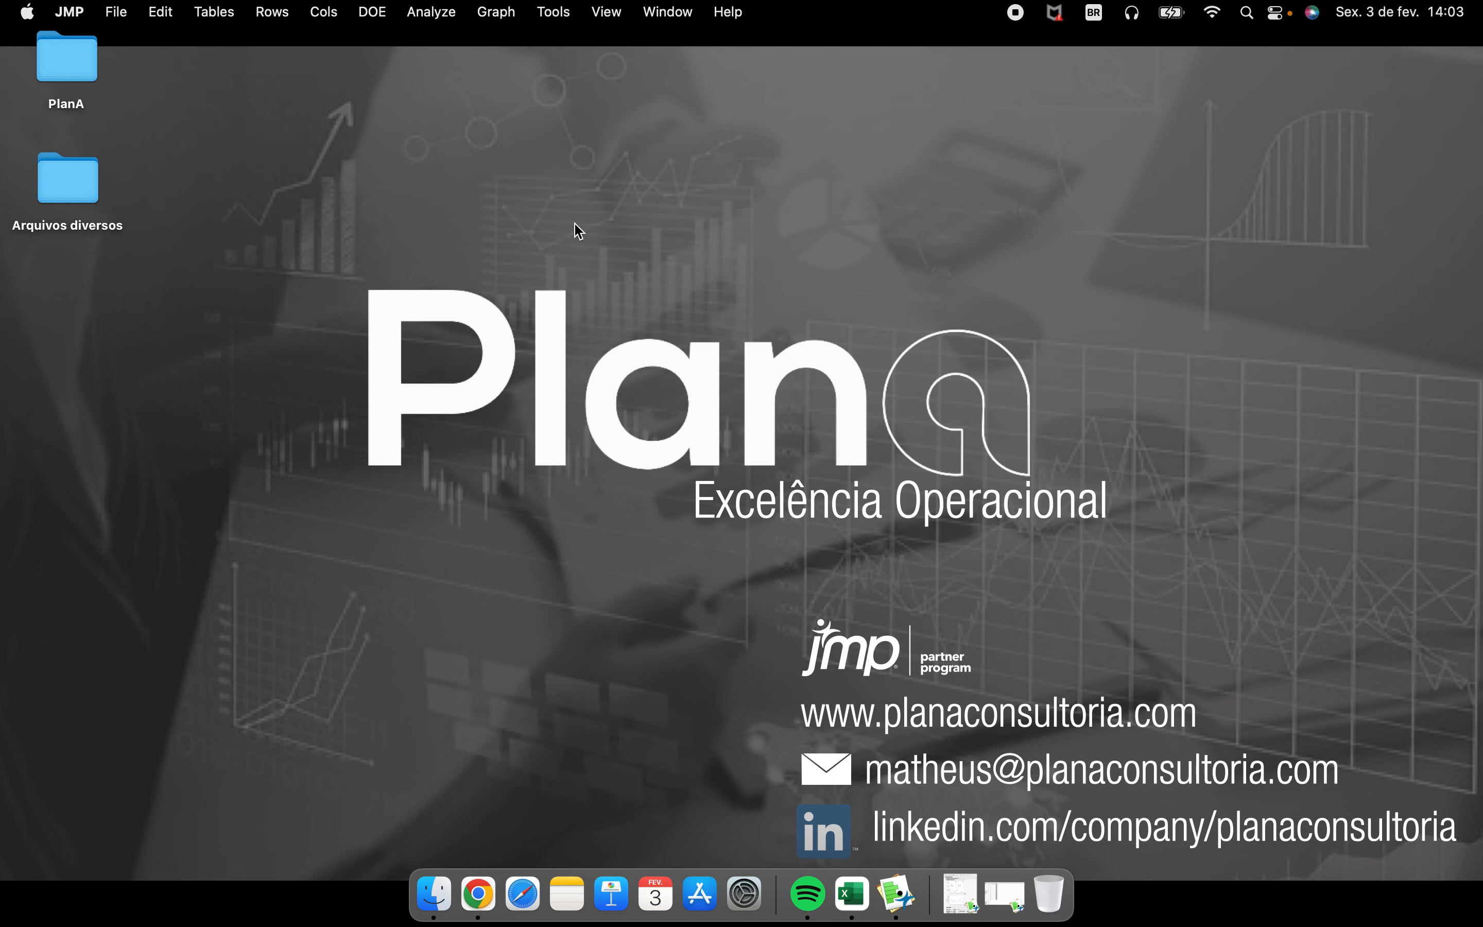